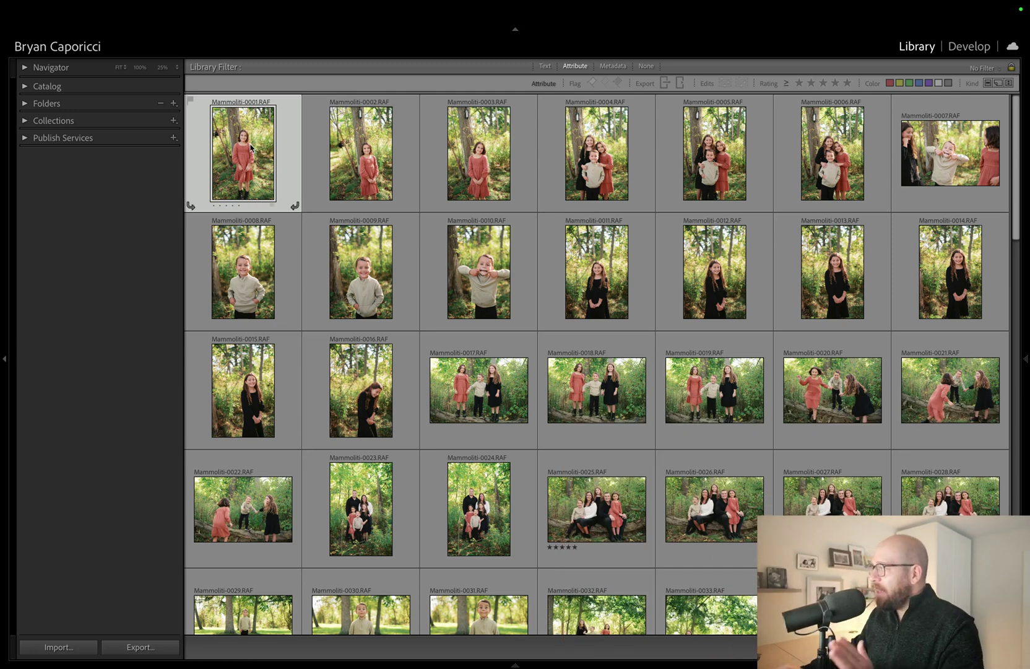
- Install sprout-studio-publish-service.lrplugin from Downloads through the Plug-in Manager
mouse_move(57, 46)
left_click(115, 12)
left_click(145, 282)
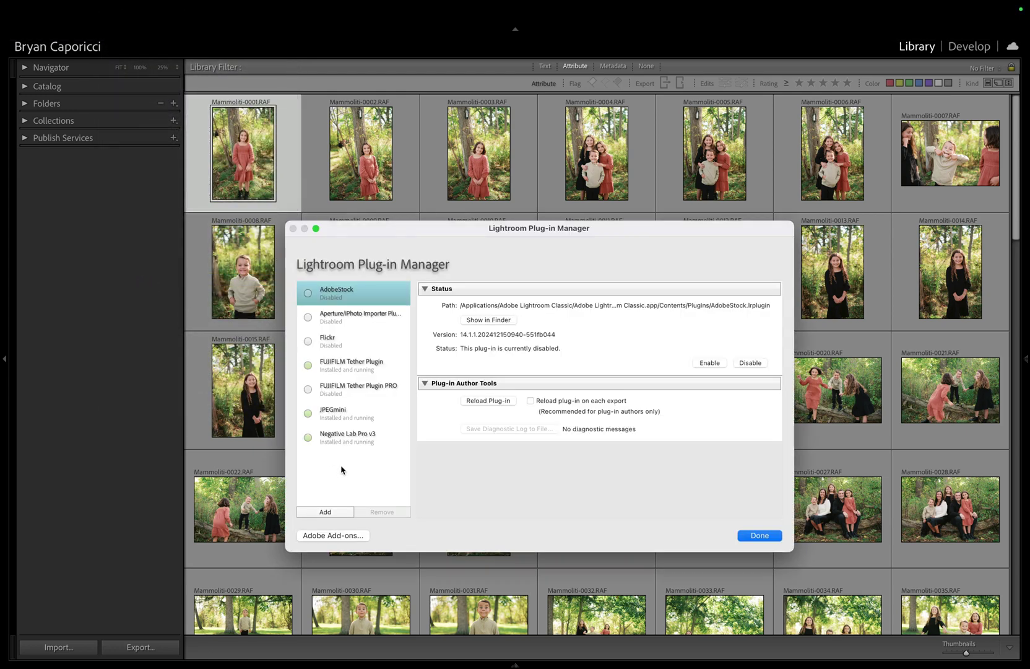
left_click(325, 511)
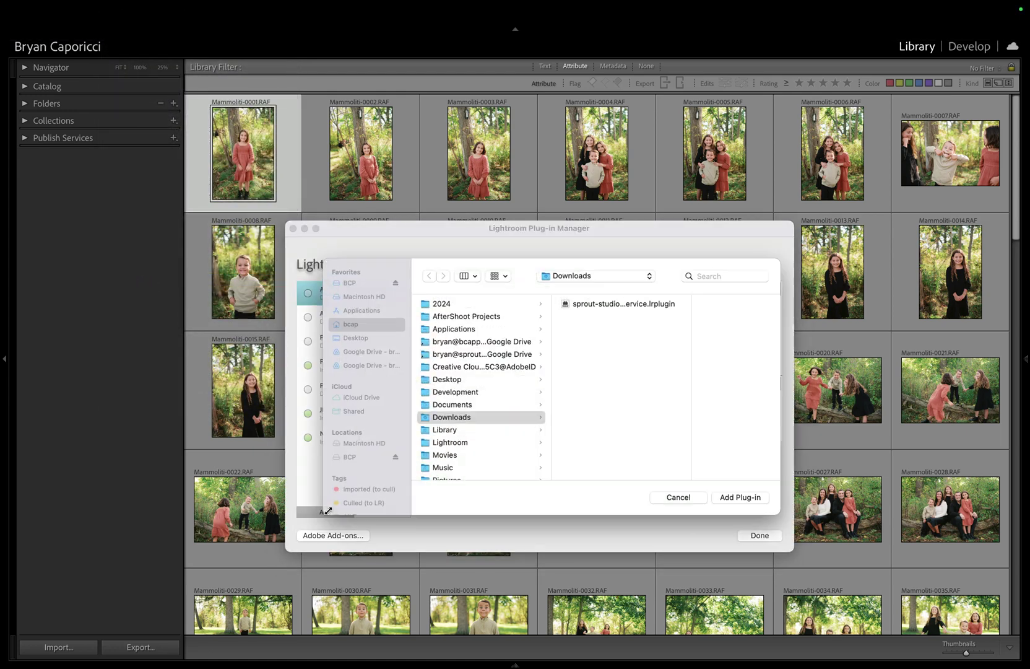
left_click(616, 306)
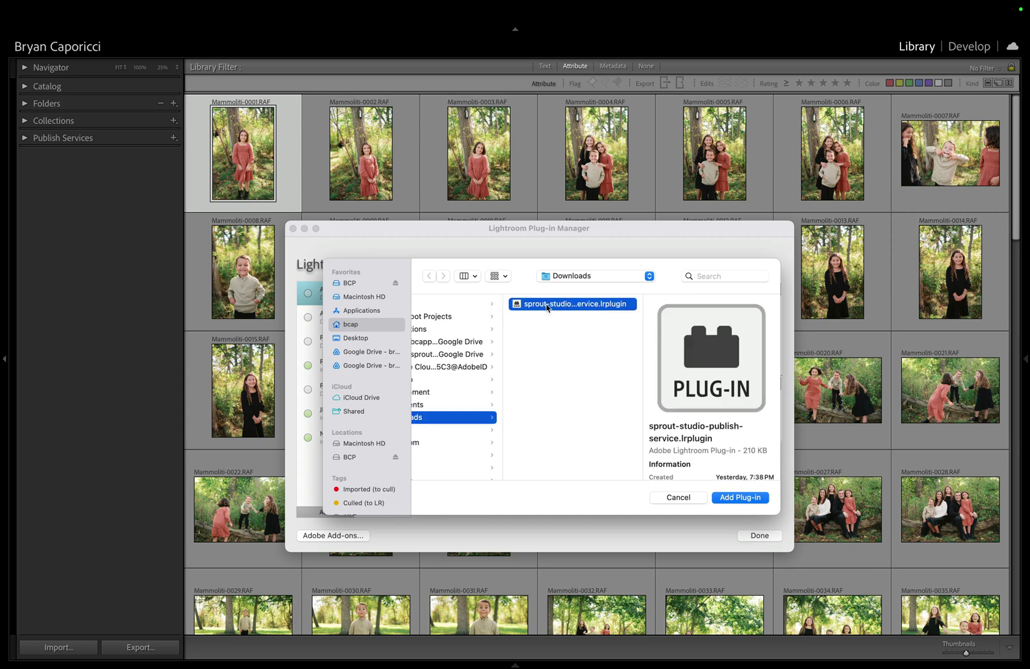
left_click(737, 497)
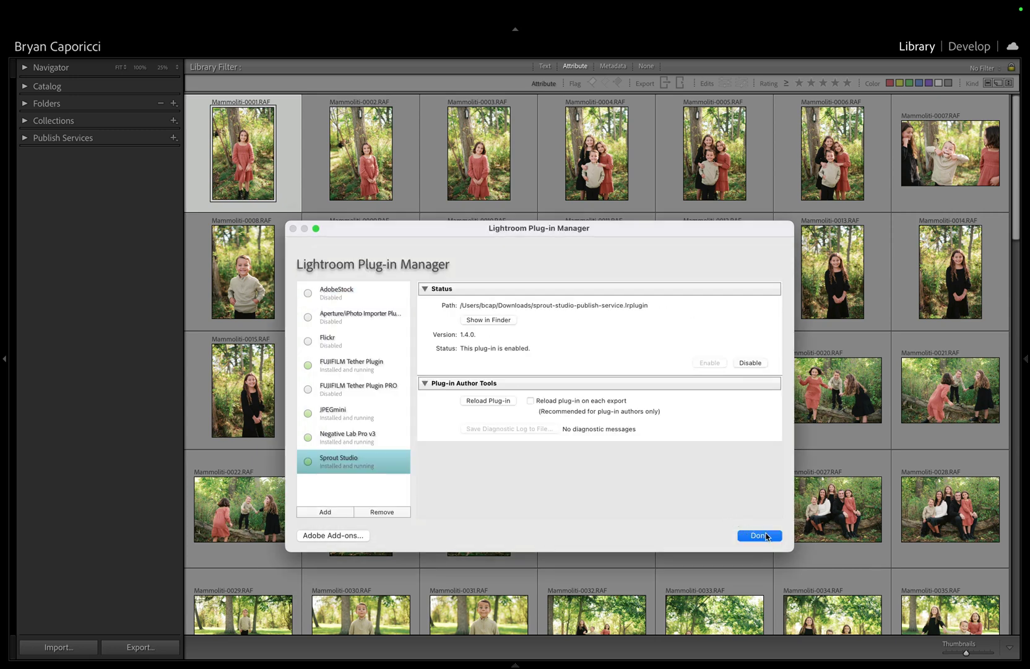
left_click(765, 535)
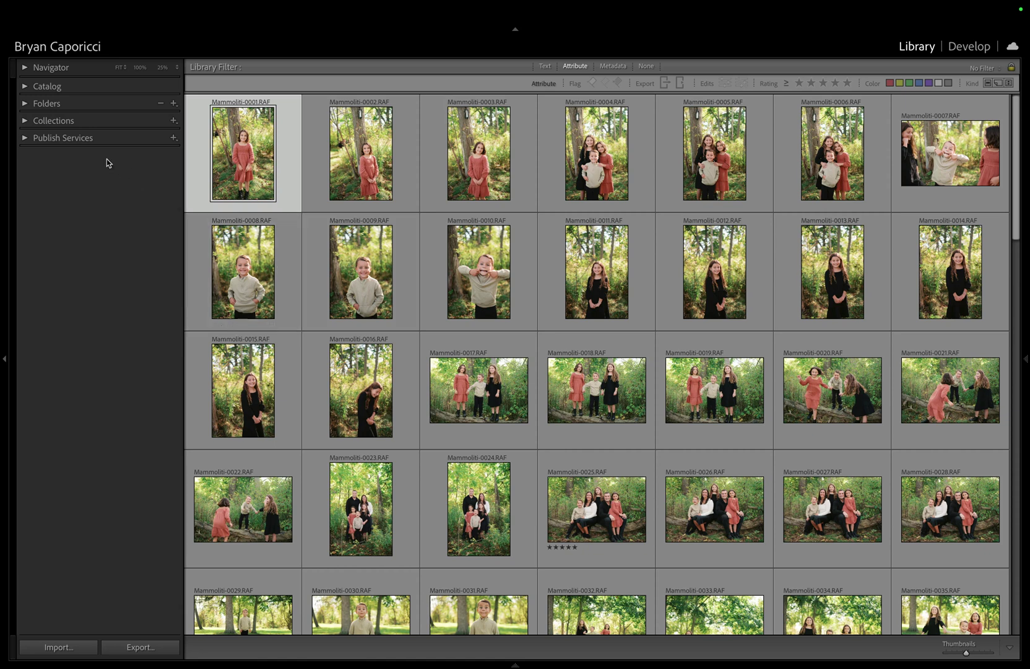
- Expand Publish Services and save the Sprout Studio account settings
right_click(51, 142)
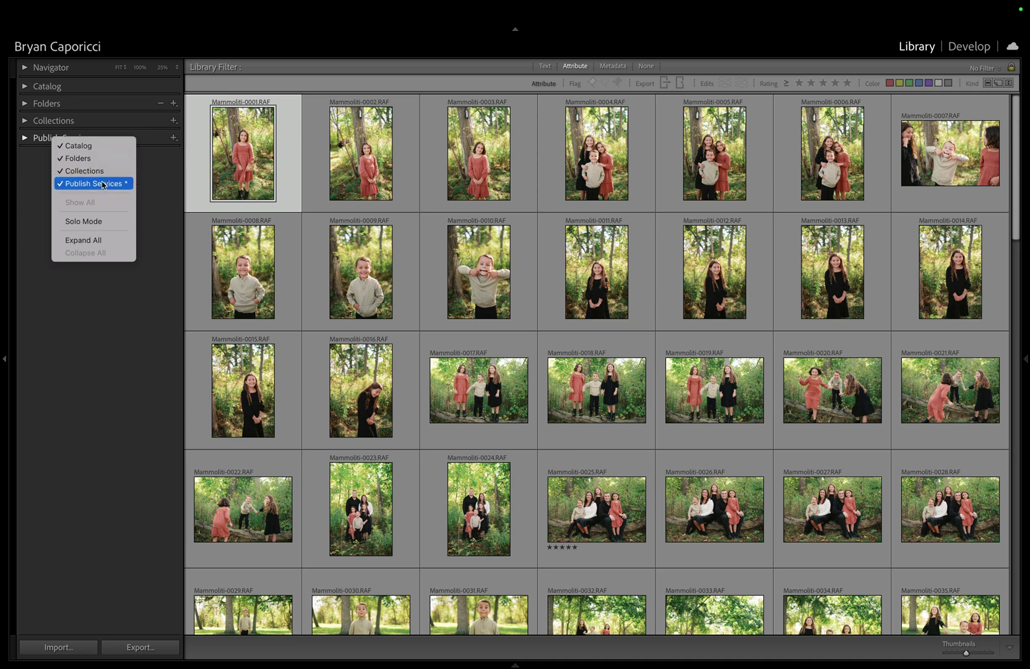
left_click(126, 315)
left_click(72, 138)
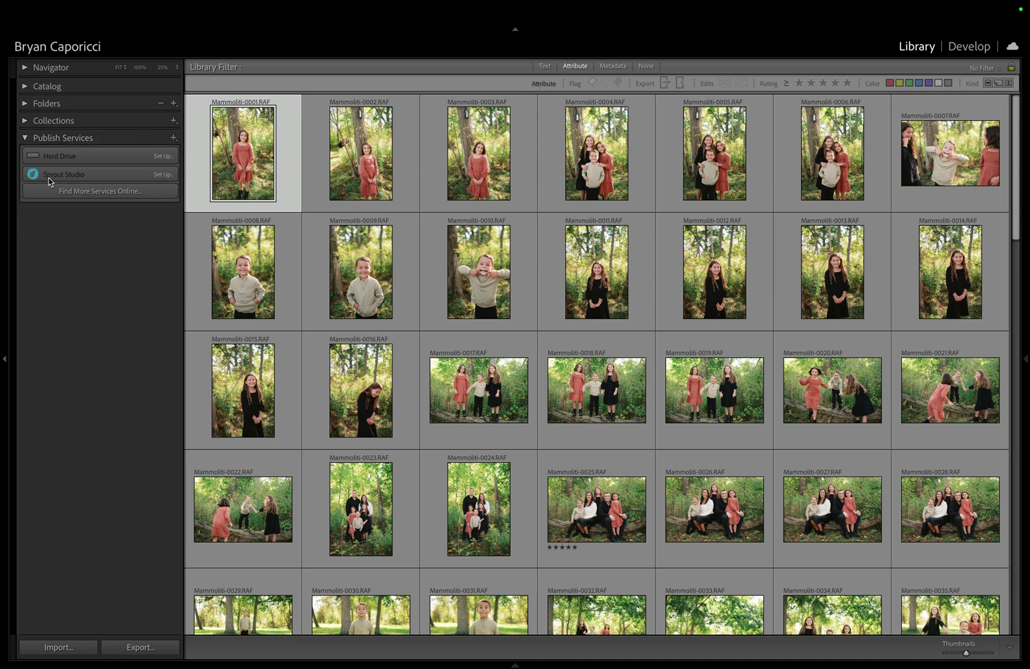
left_click(164, 177)
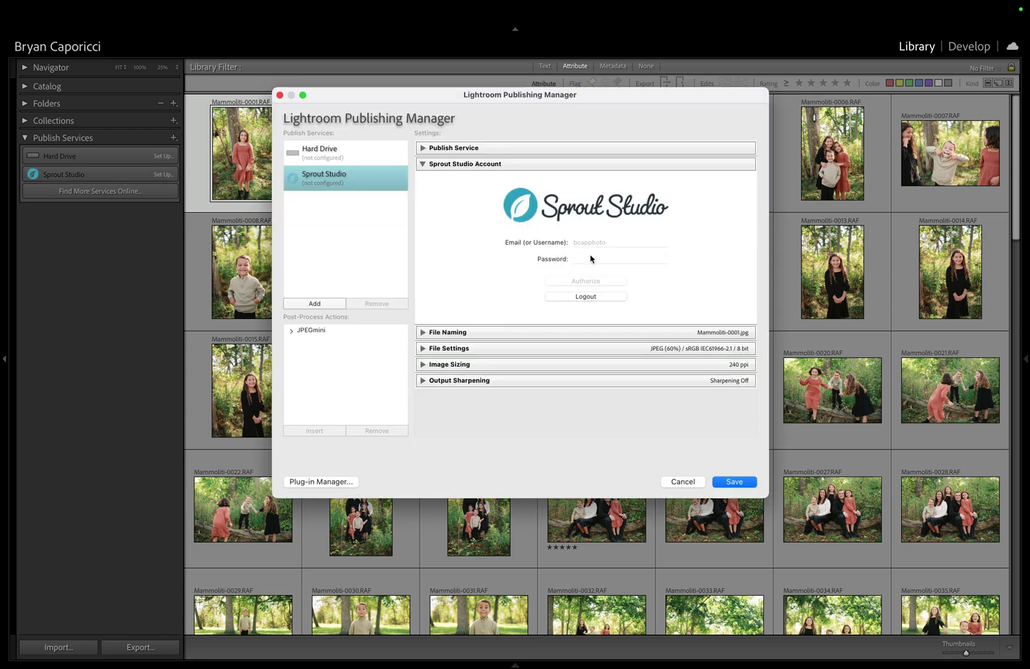
left_click(734, 481)
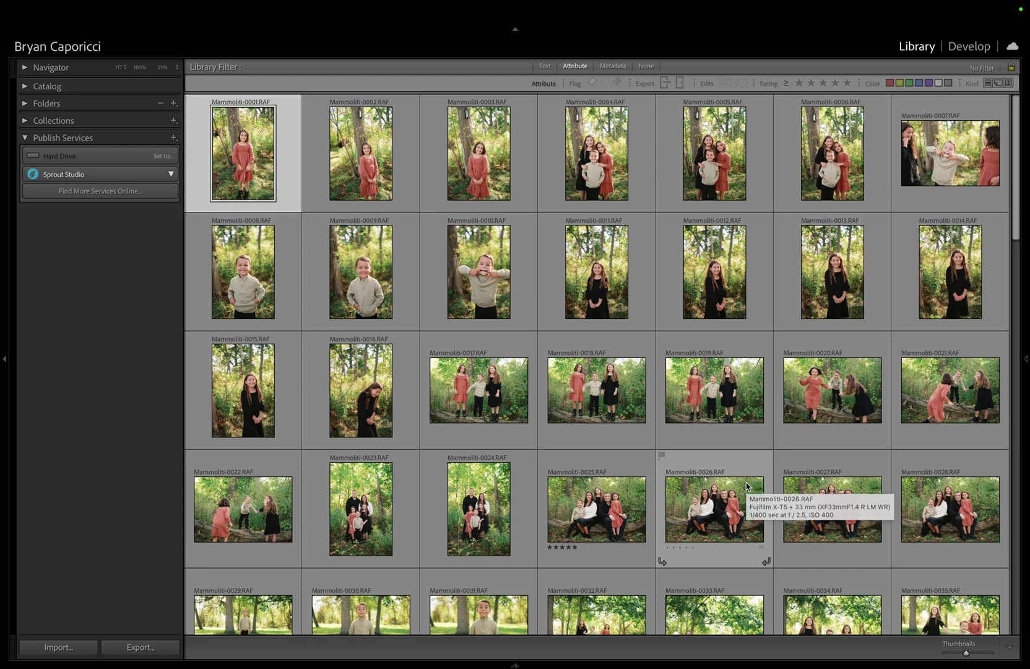
- Start a Sprout gallery named My Test Gallery, with Attached To and Template set to None
right_click(96, 179)
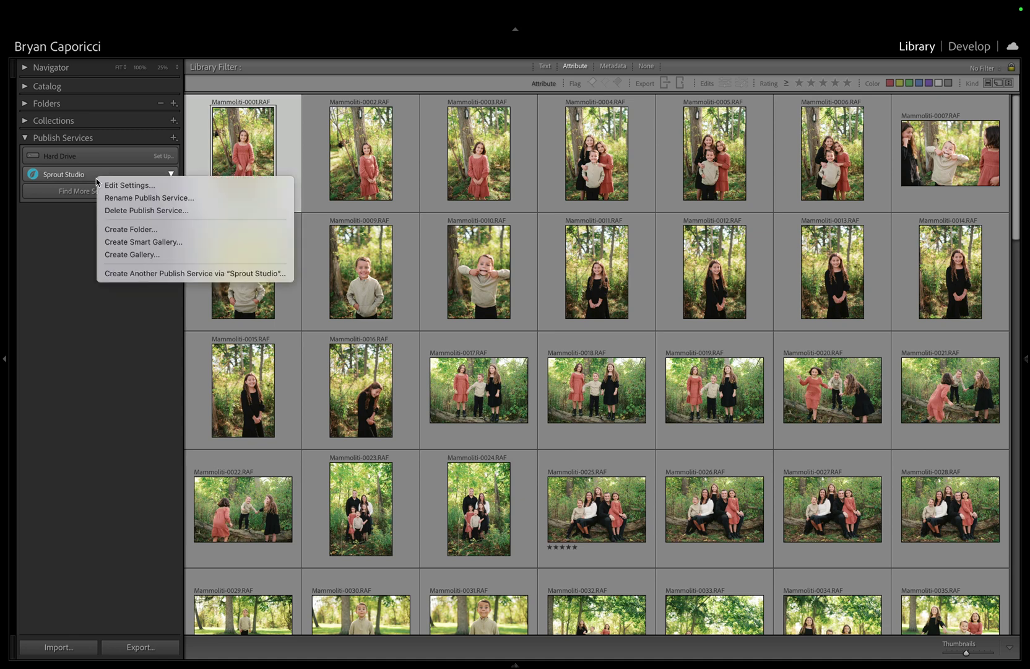
left_click(133, 254)
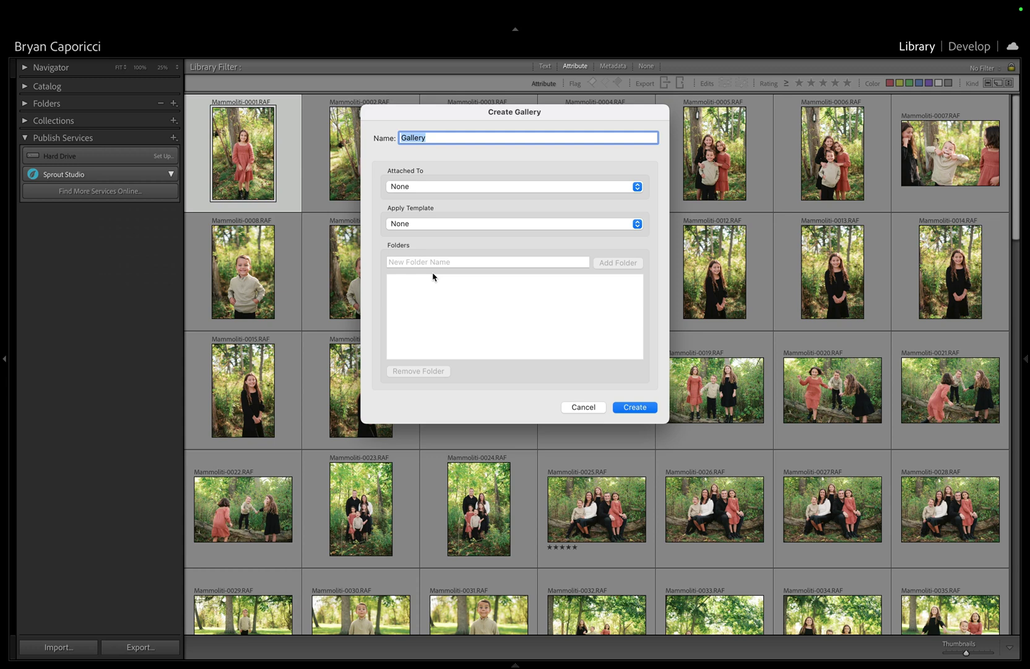
type("My Test")
left_click(404, 190)
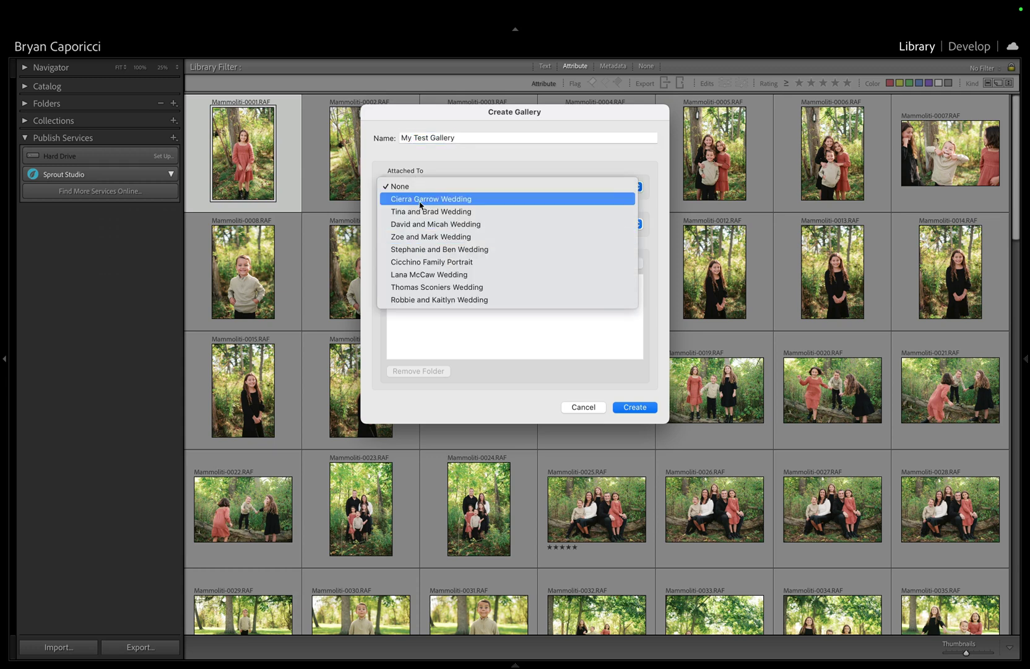
left_click(420, 172)
left_click(410, 227)
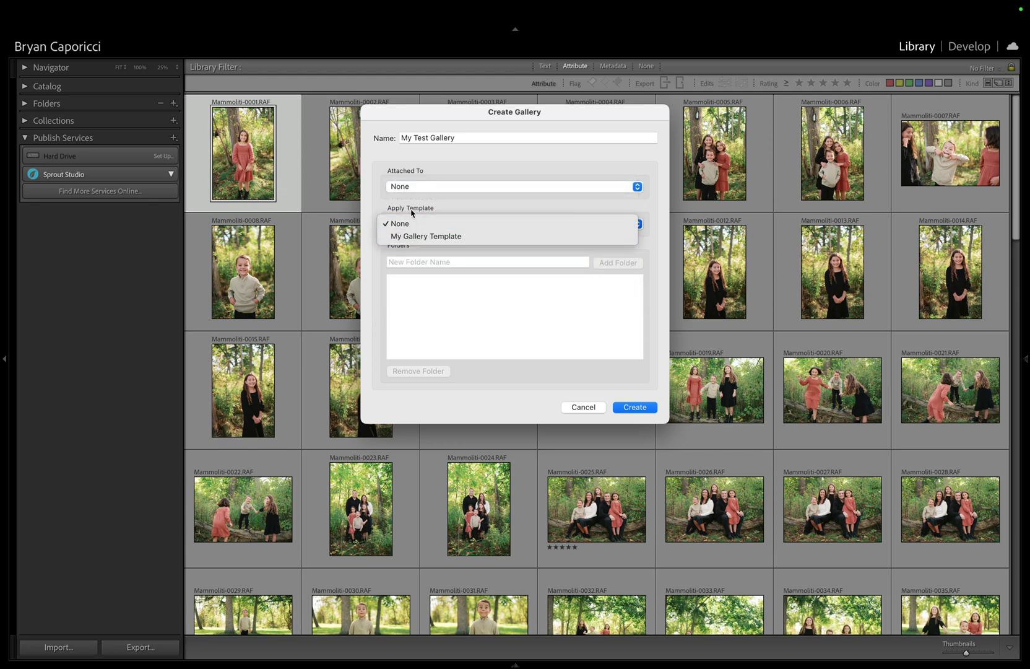
left_click(411, 212)
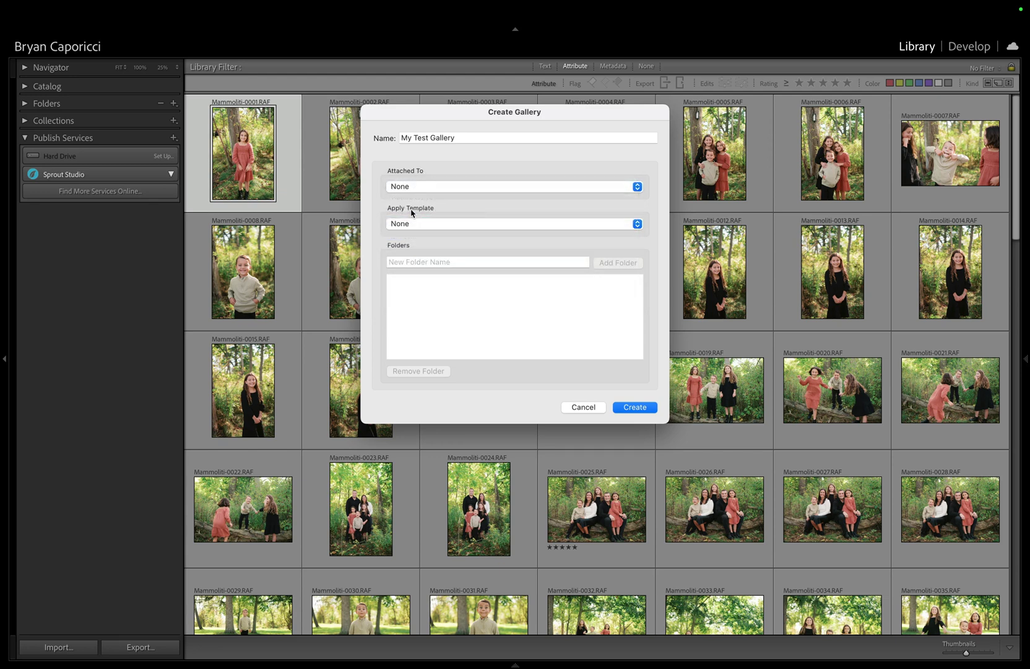
- Add and then remove test folders My Folder #1 and #2, then create the gallery
left_click(416, 262)
type("My Folder #1")
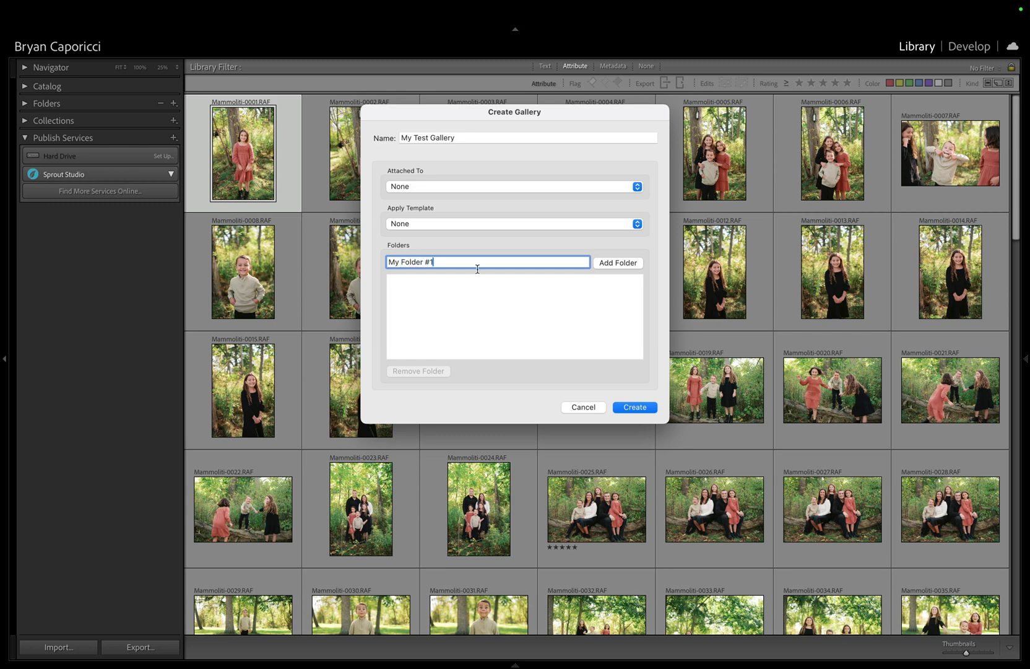
left_click(612, 262)
type("My FO")
key("BackSpace")
key("BackSpace")
key("BackSpace")
key("BackSpace")
key("BackSpace")
key("BackSpace")
type("F")
type("My Fo")
left_click(605, 263)
left_click(429, 297)
left_click(414, 371)
left_click(421, 286)
left_click(415, 371)
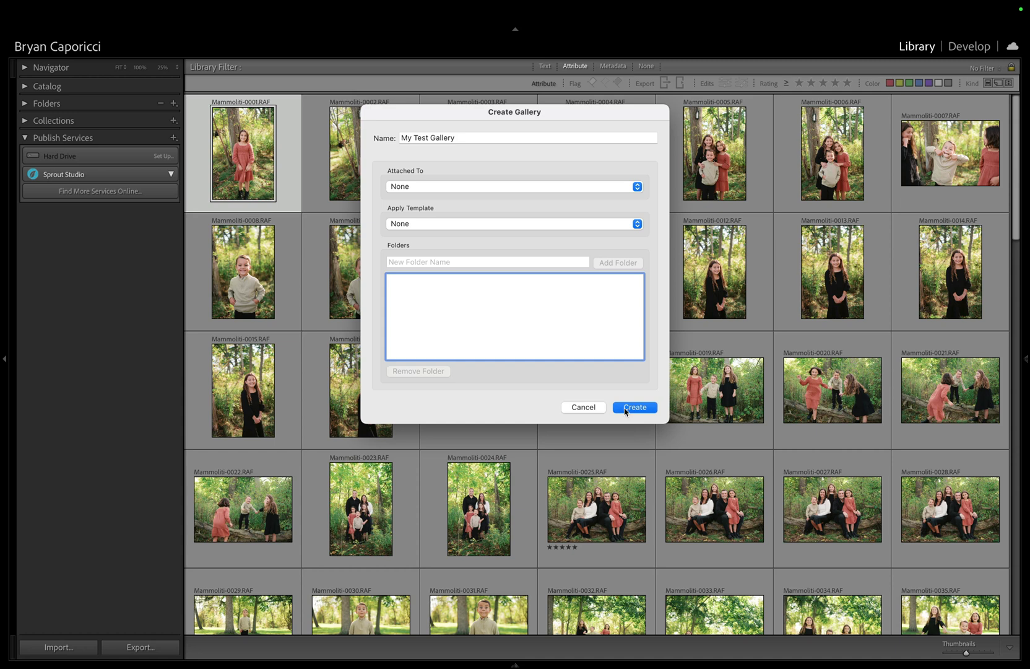
left_click(625, 409)
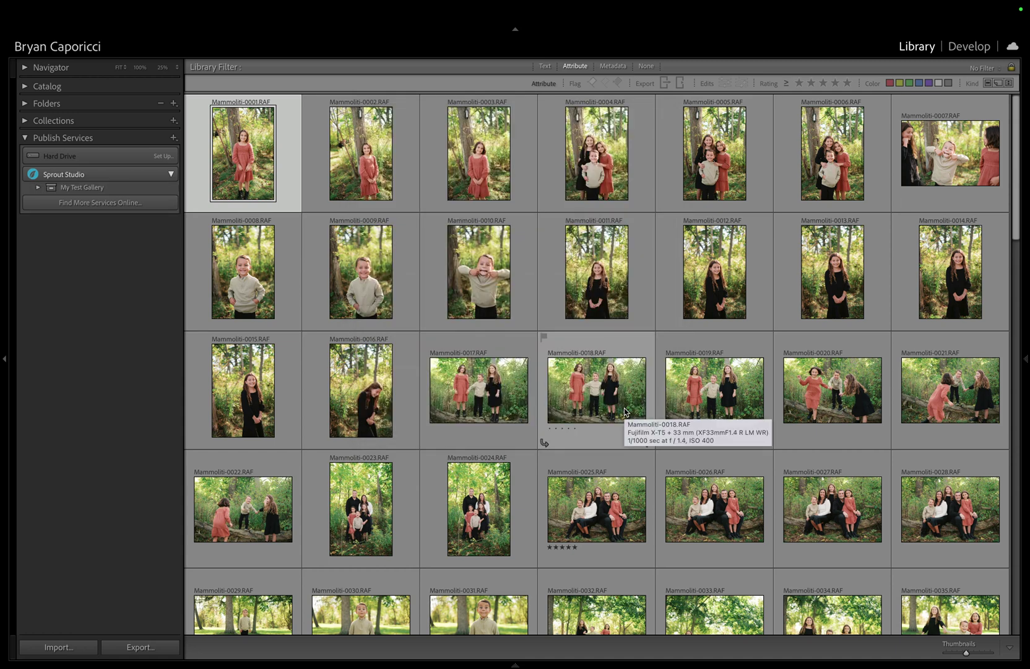
- Create a folder named My Test Folder inside My Test Gallery
left_click(39, 188)
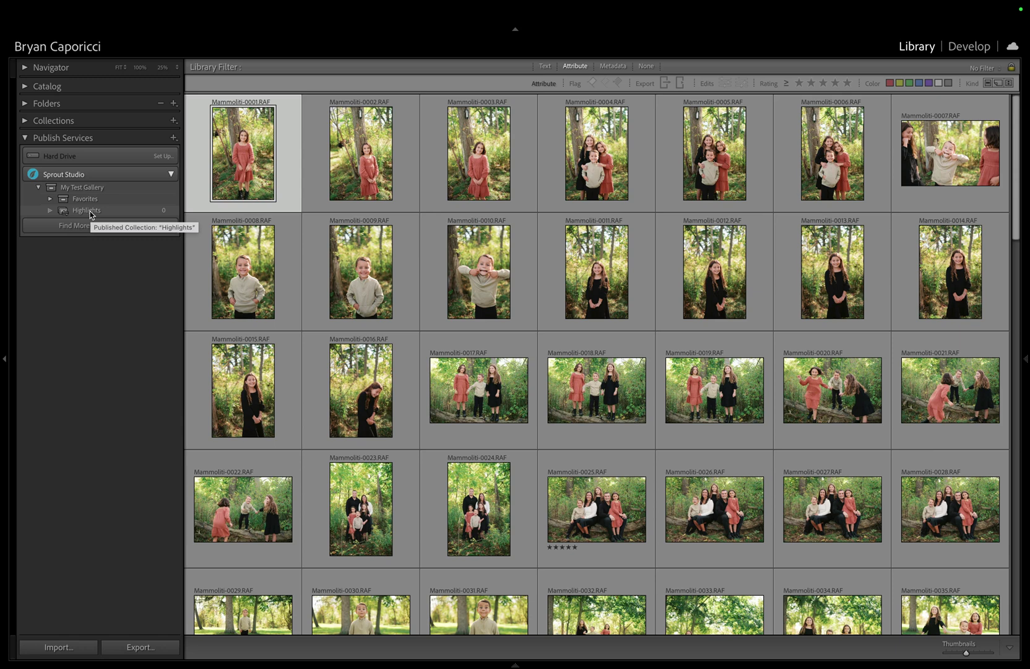
right_click(82, 190)
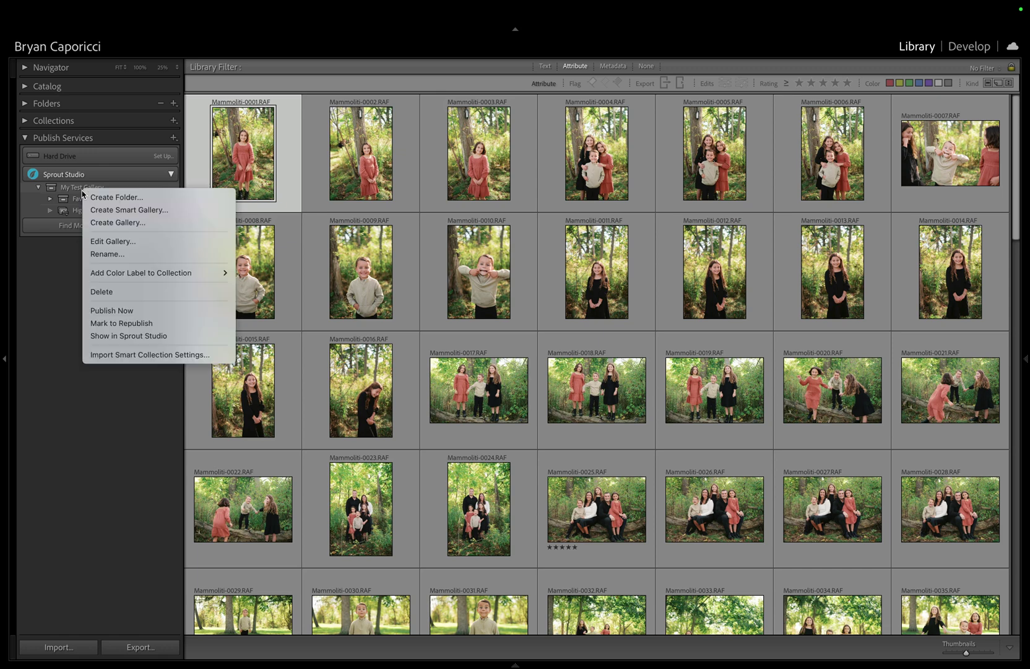
left_click(113, 196)
type("My Test Folder")
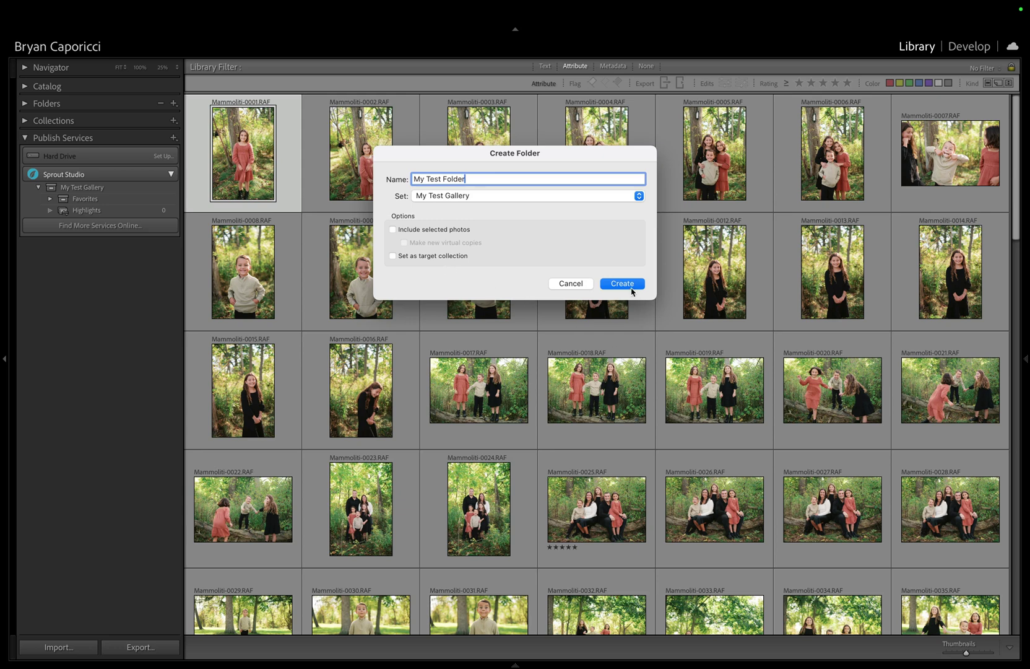
left_click(622, 284)
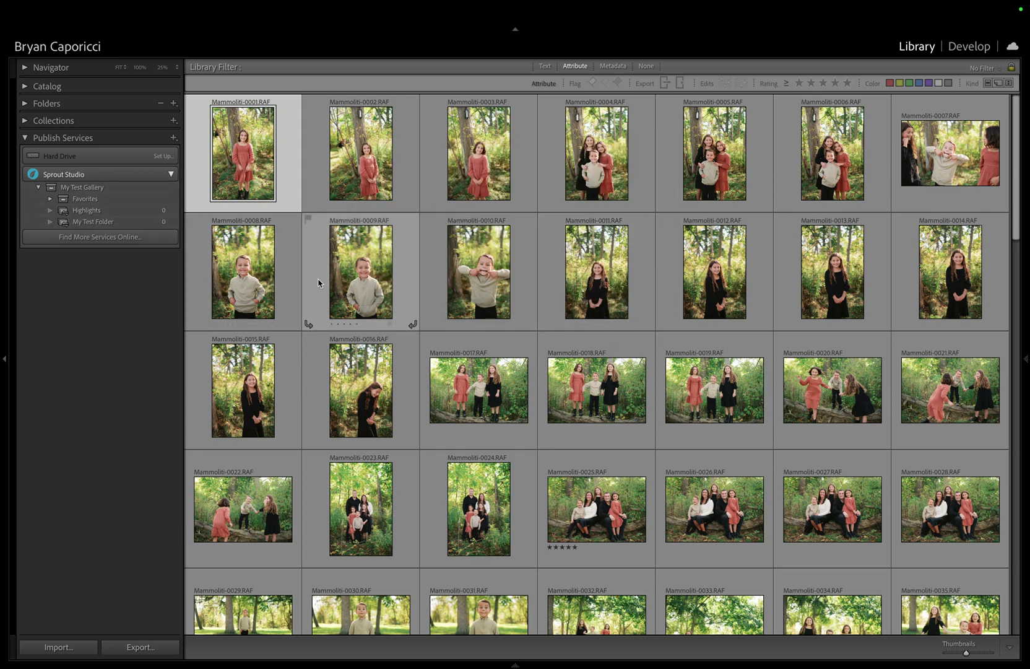
- Filter to five-star photos and add the nine photos to the Highlights collection
left_click(847, 83)
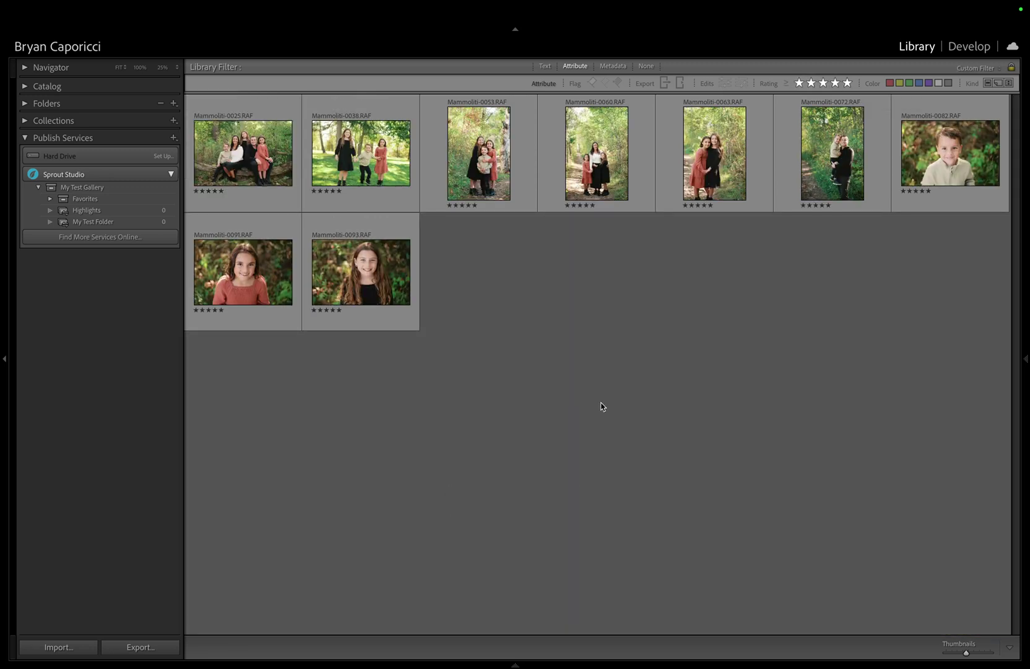
left_click_drag(242, 161, 109, 213)
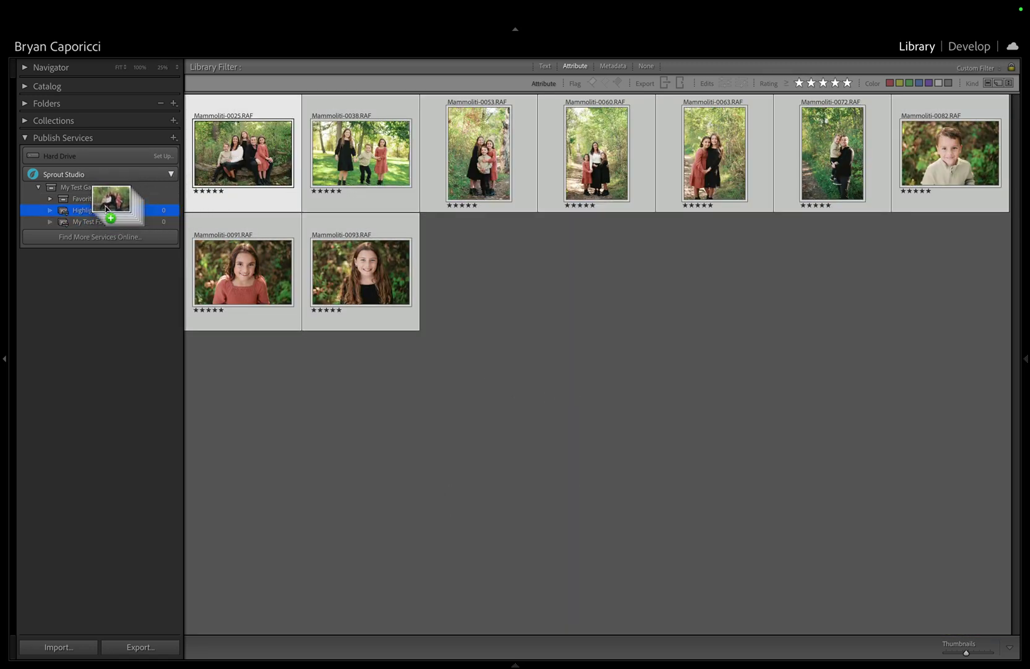
mouse_move(109, 213)
left_mouse_down()
mouse_move(67, 188)
mouse_move(96, 210)
left_mouse_up()
left_click(537, 431)
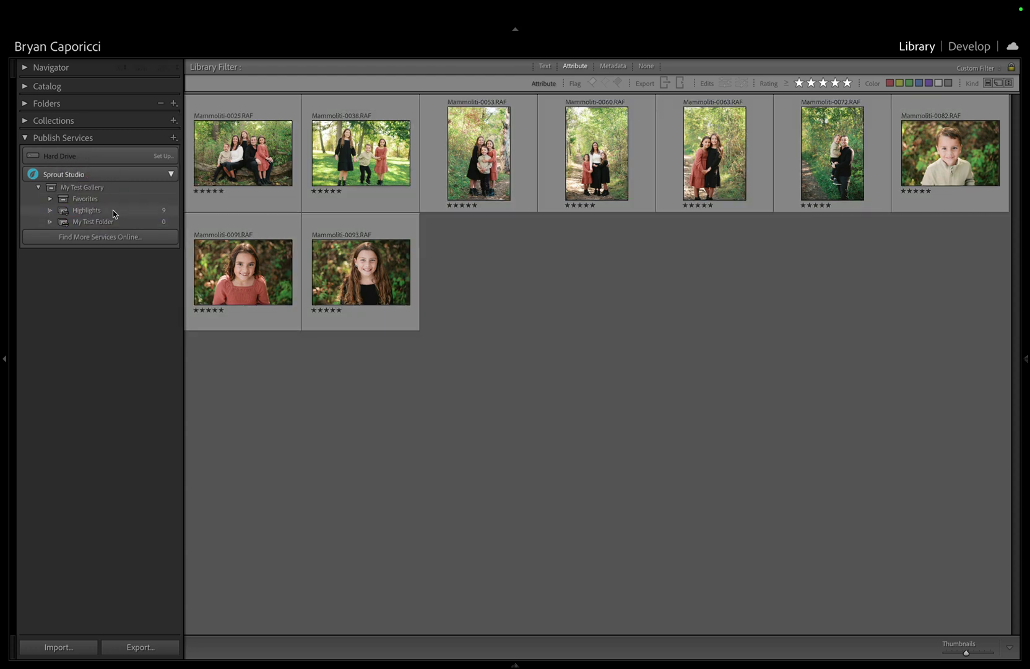
key("ctrl+a")
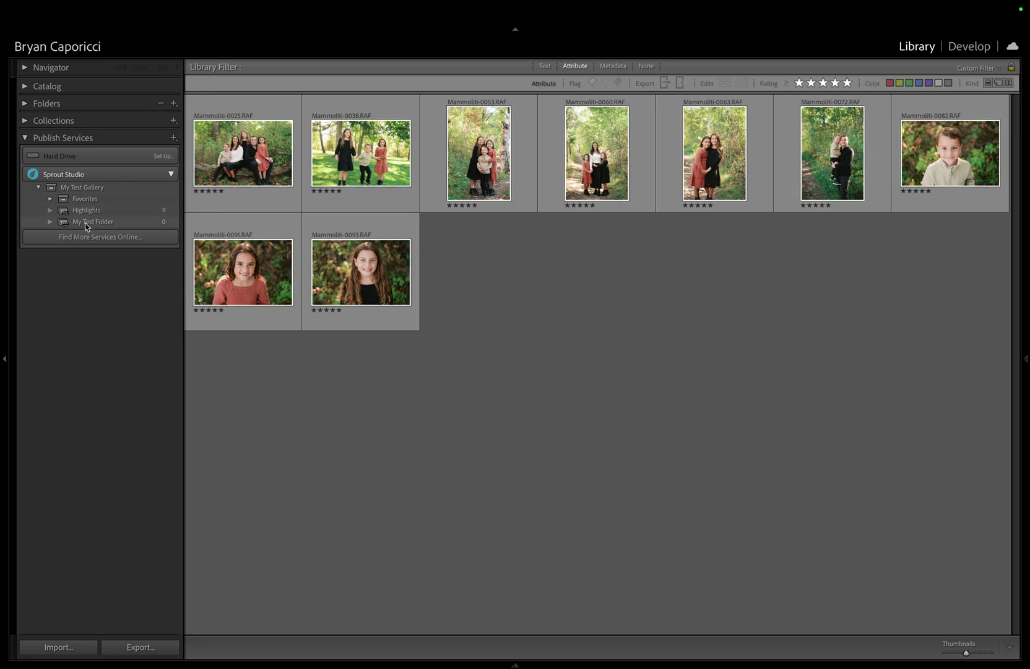
- Delete My Test Folder and return to My Test Gallery's publish view
right_click(86, 226)
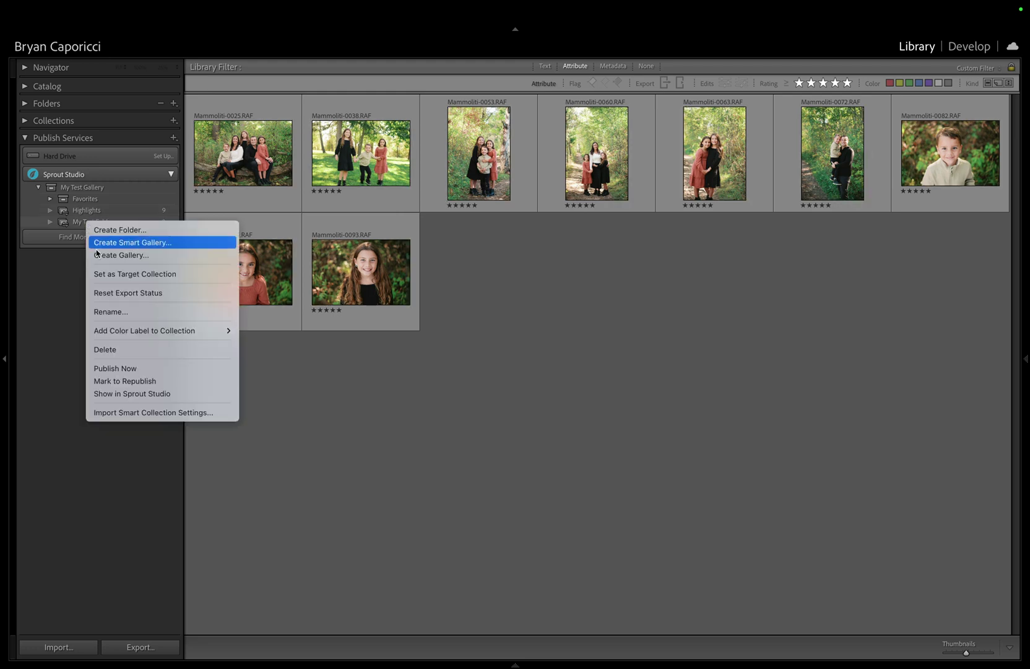
left_click(113, 350)
left_click(632, 241)
left_click(81, 190)
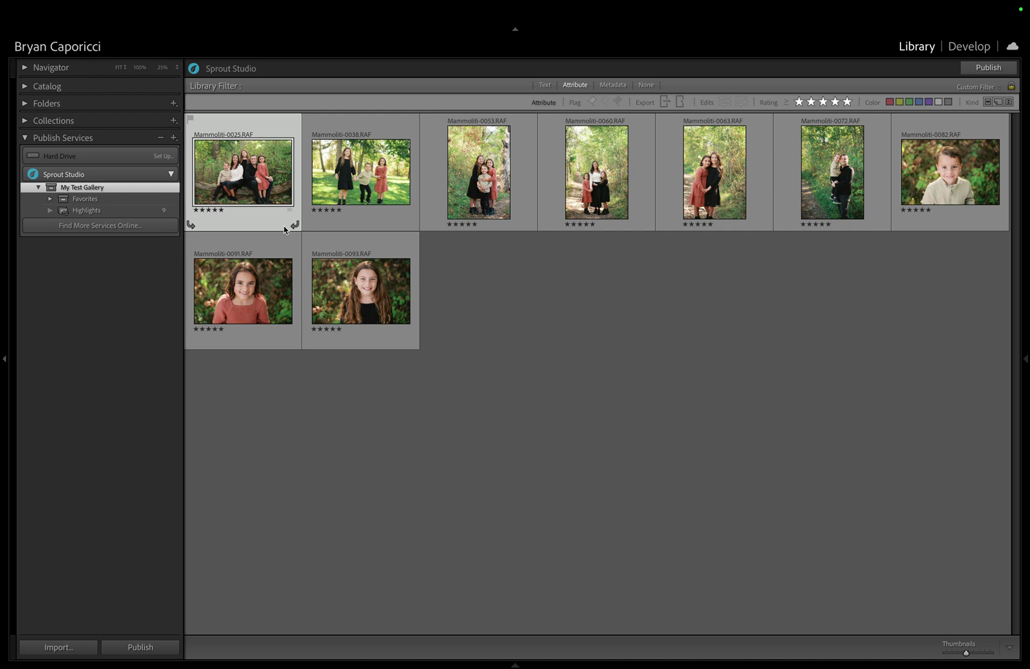
- Publish My Test Gallery, then refresh Sprout Studio's Galleries page to see it listed
left_click(979, 70)
key("ctrl+Left")
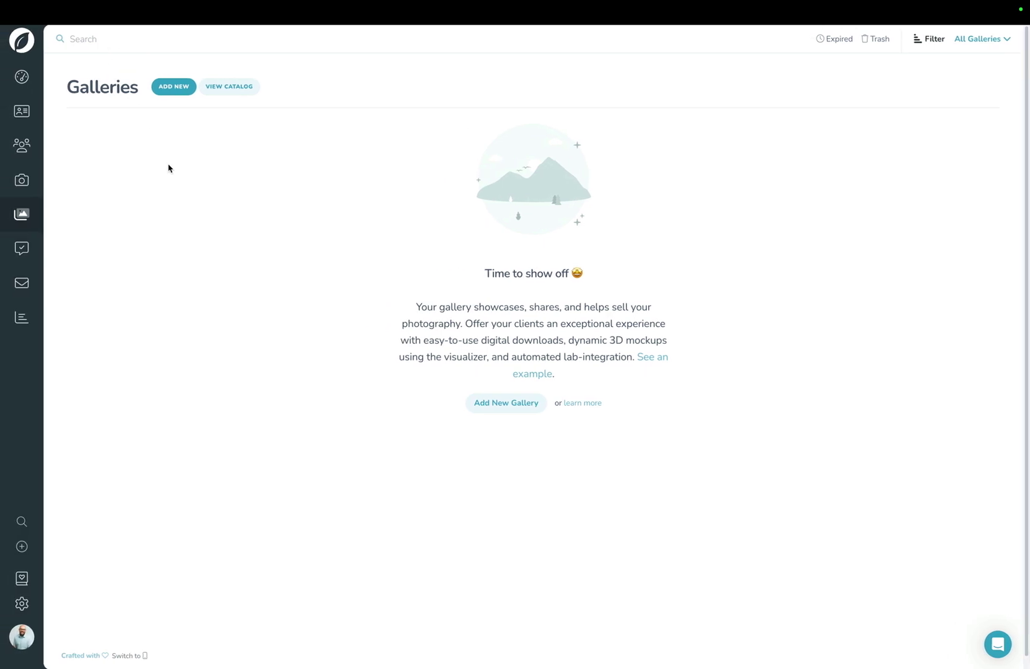
key("super+r")
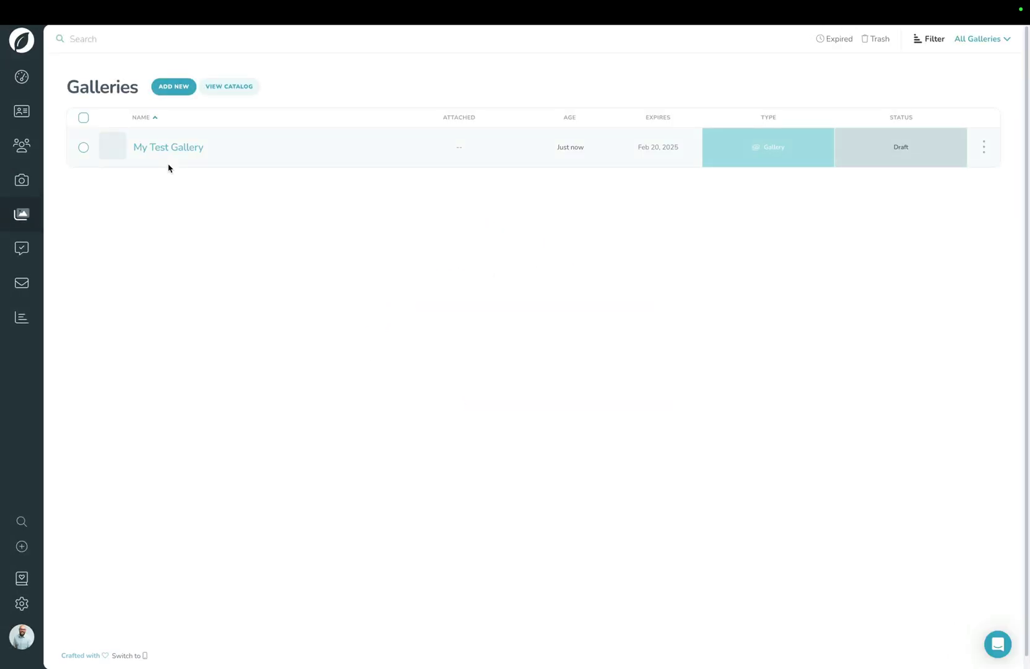
- Open My Test Gallery in Sprout, check its Highlights folder, and make it live
left_click(173, 152)
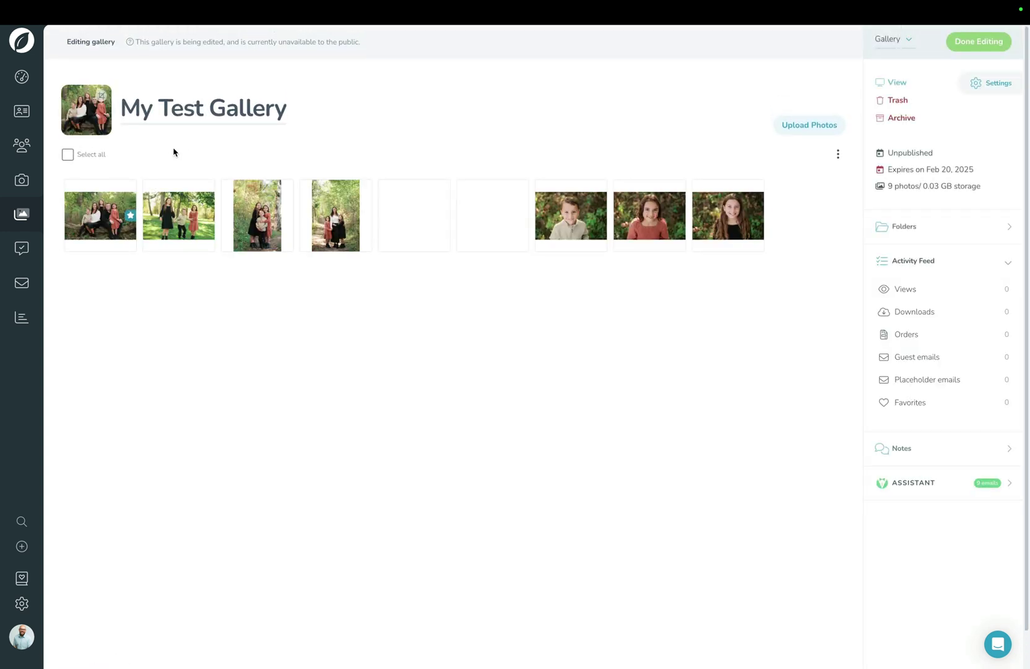
left_click(930, 229)
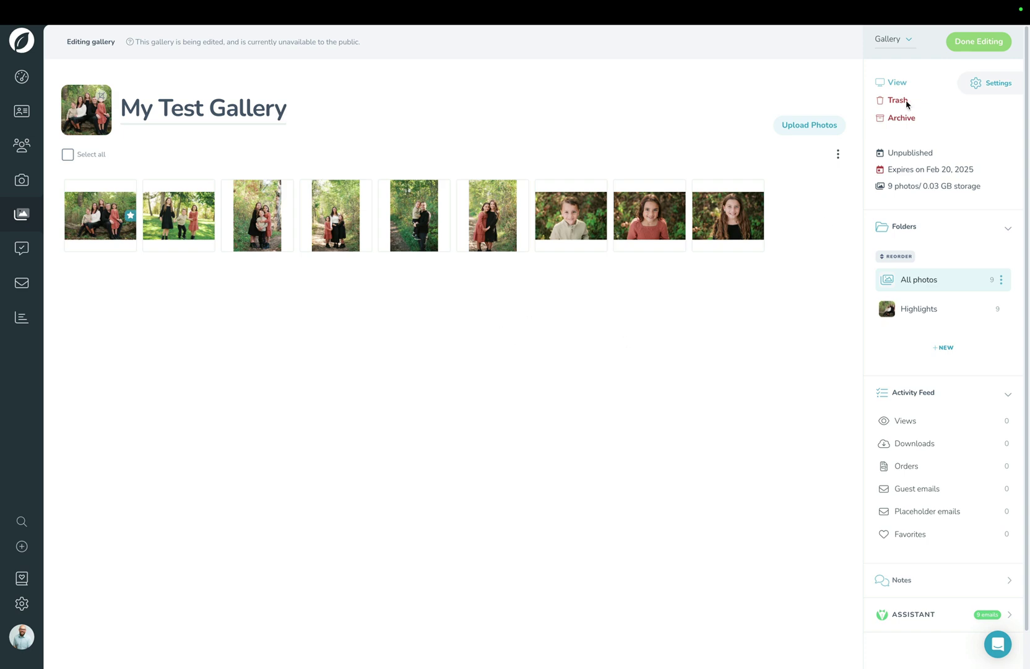
left_click(974, 41)
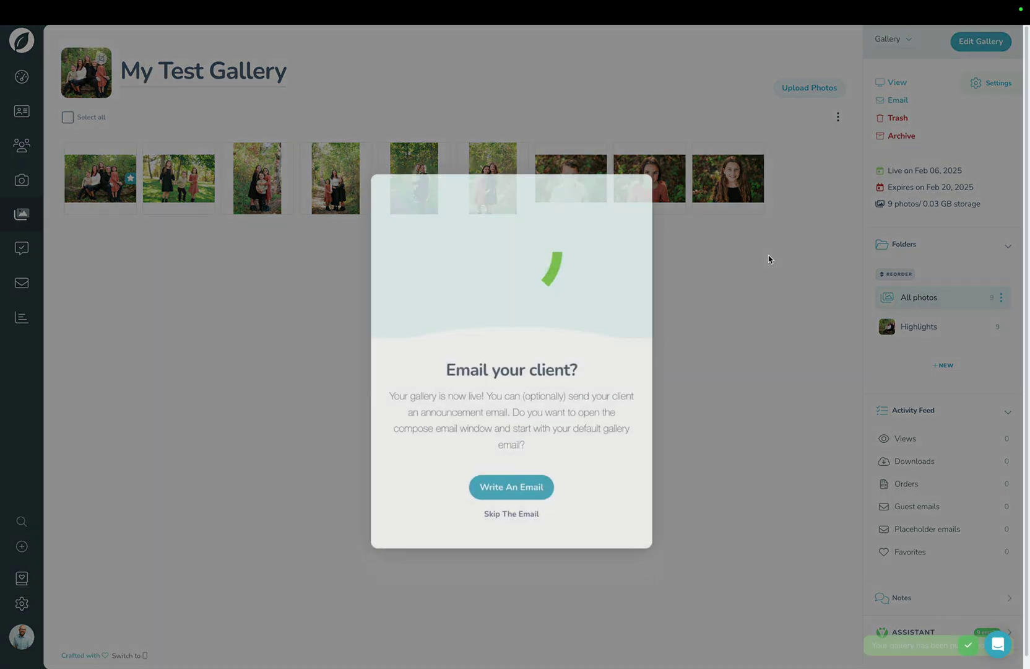
- Skip the announcement email, enter a client name and email, and open Favorites
left_click(515, 486)
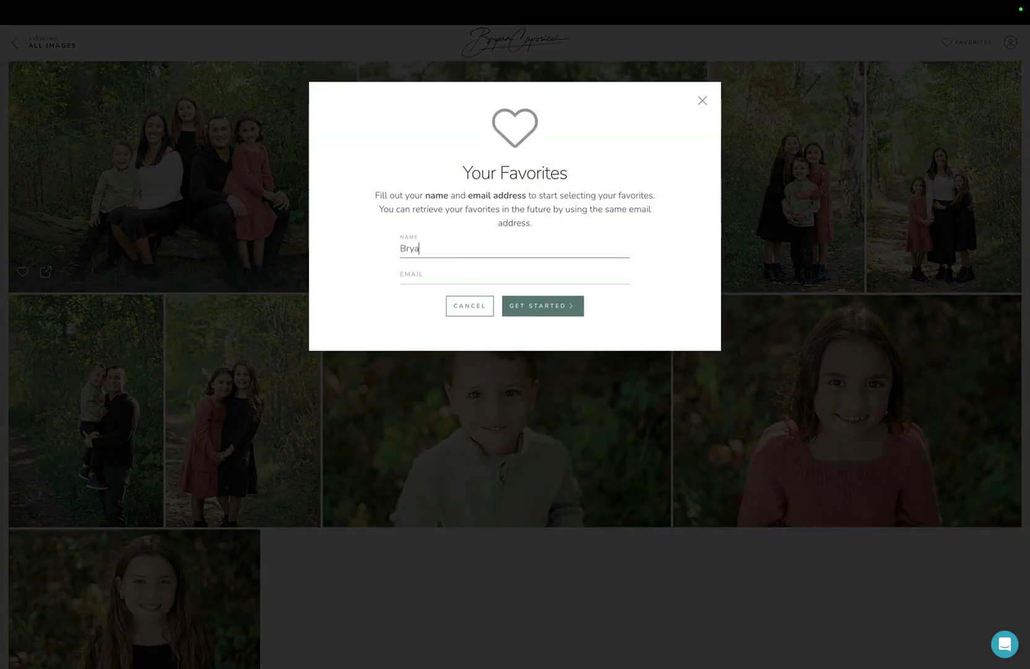
type("Caporicci")
key("Tab")
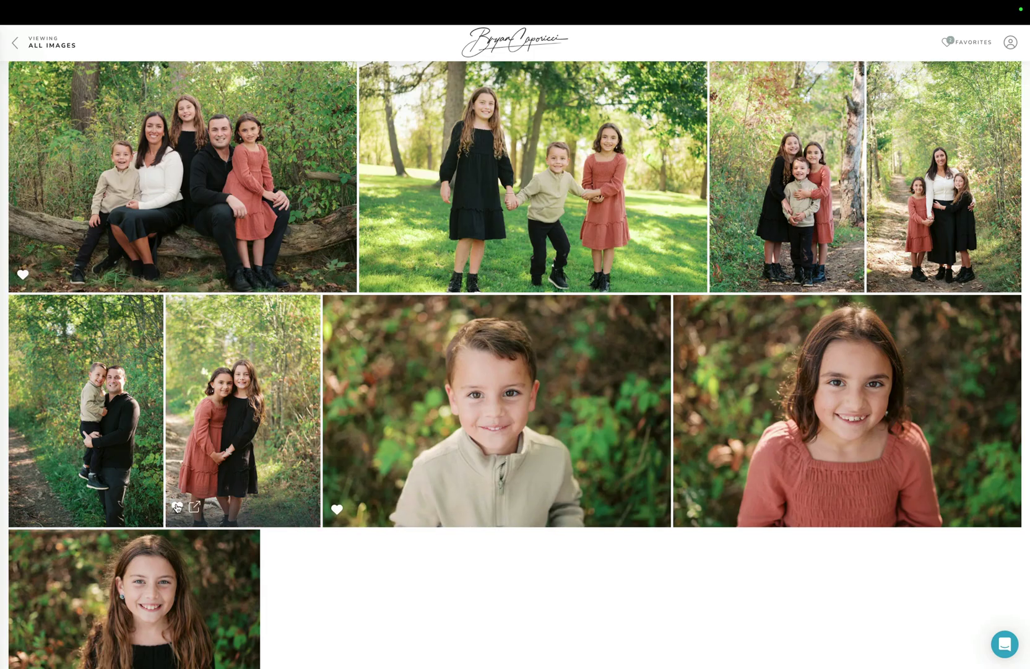
mouse_move(243, 411)
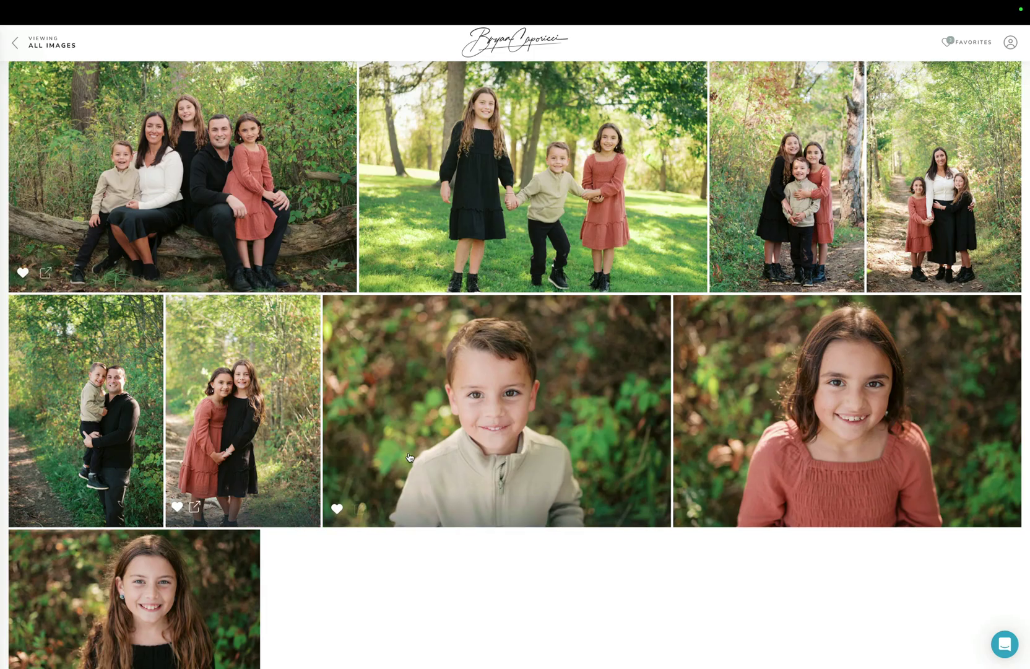
left_click(959, 46)
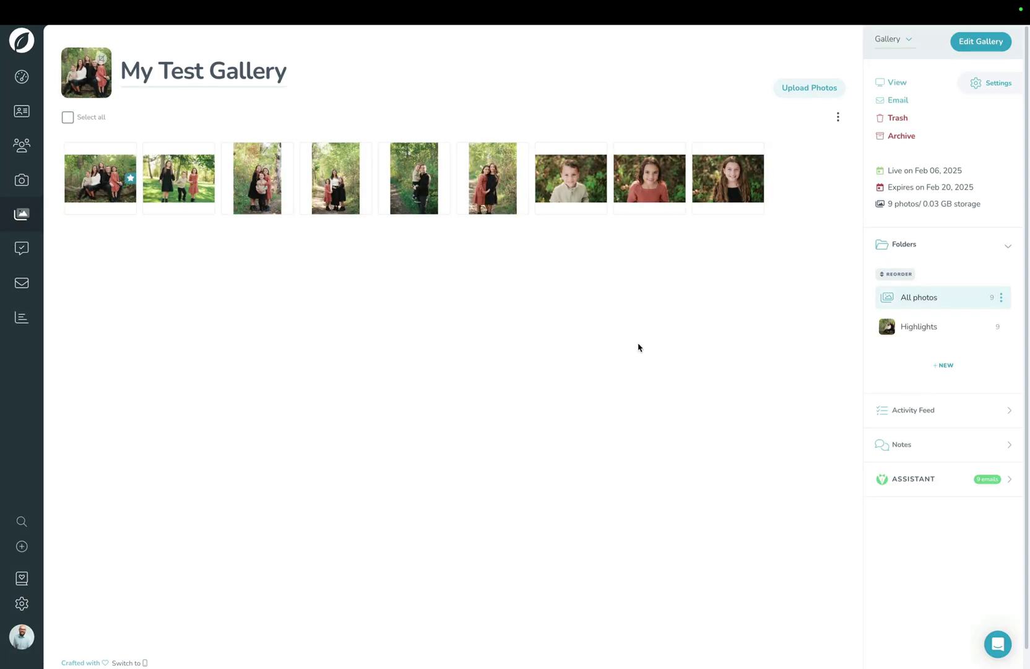
- Collapse Folders and open the client's favorites entry in the Activity Feed
left_click(932, 251)
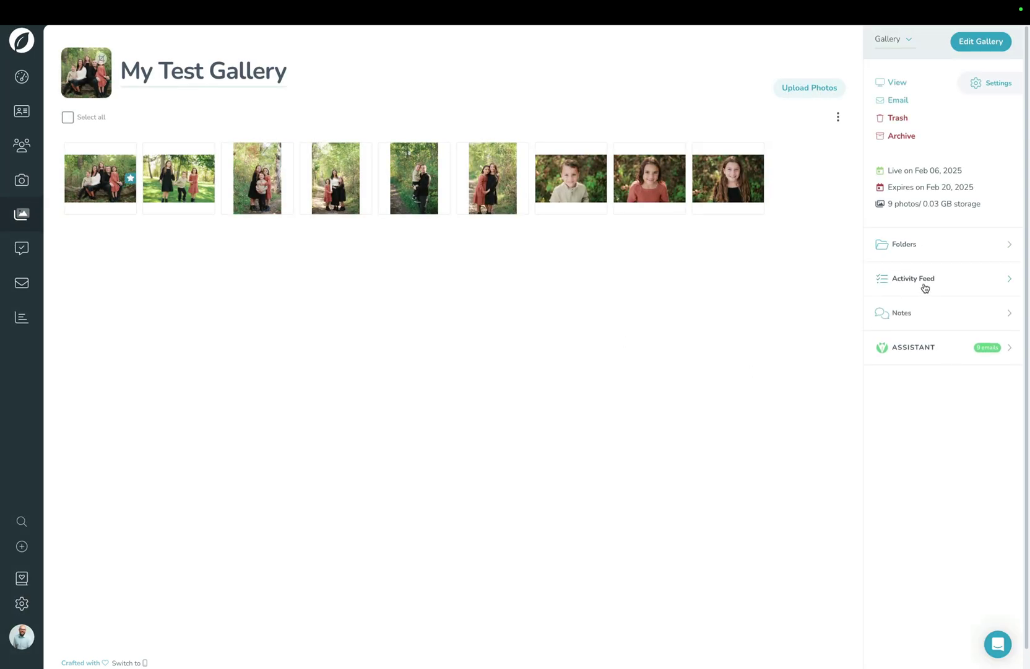
left_click(926, 283)
left_click(919, 422)
left_click(934, 357)
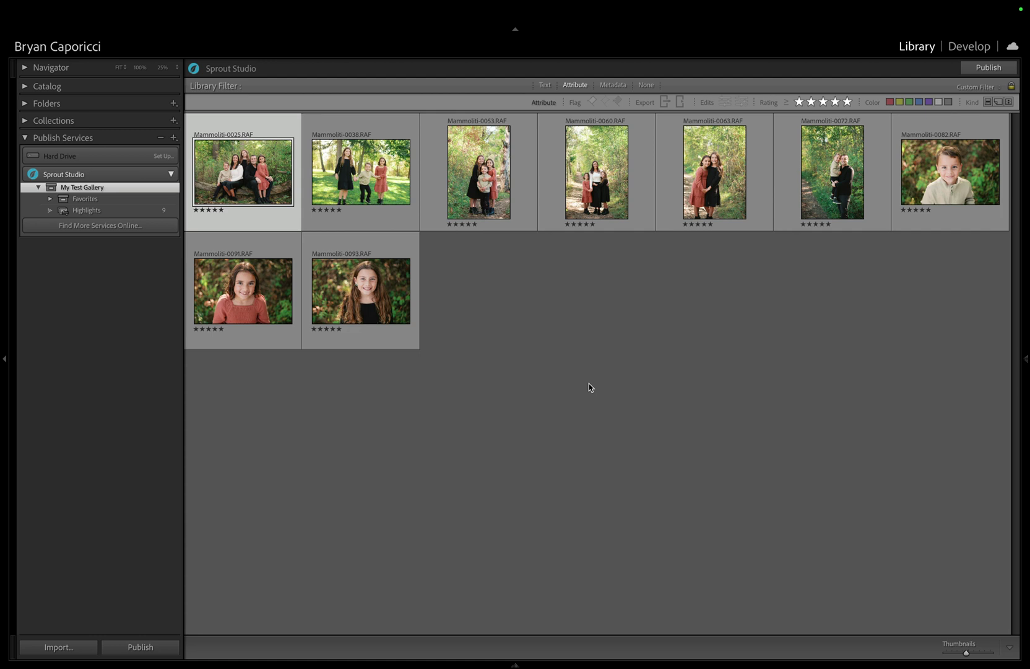
- Clear the five-star filter and sync Sprout changes into My Test Gallery via Edit Gallery
left_click(847, 103)
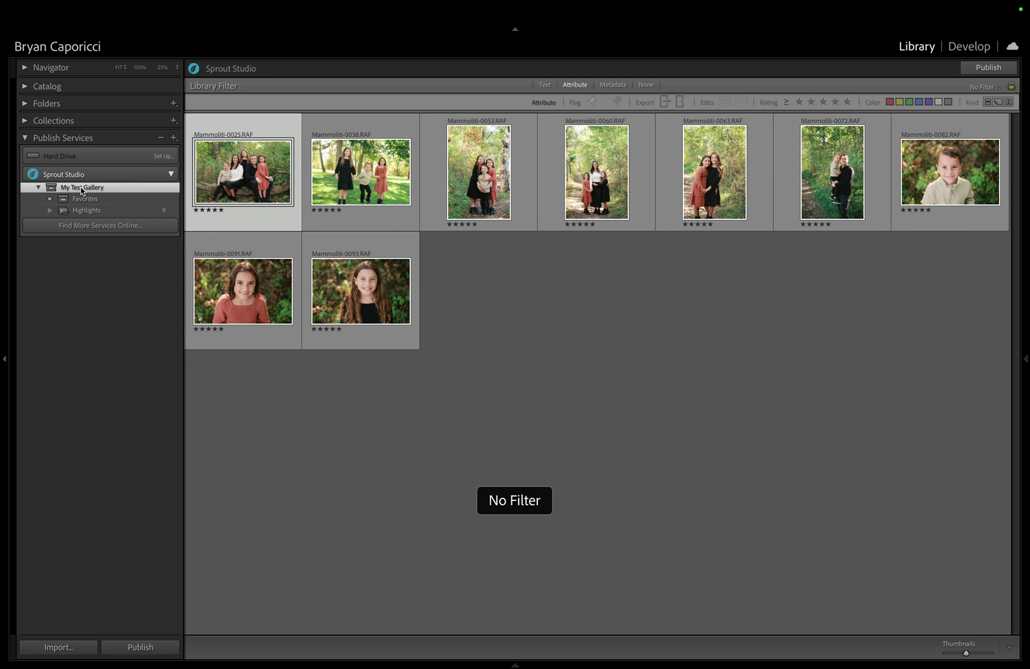
right_click(81, 191)
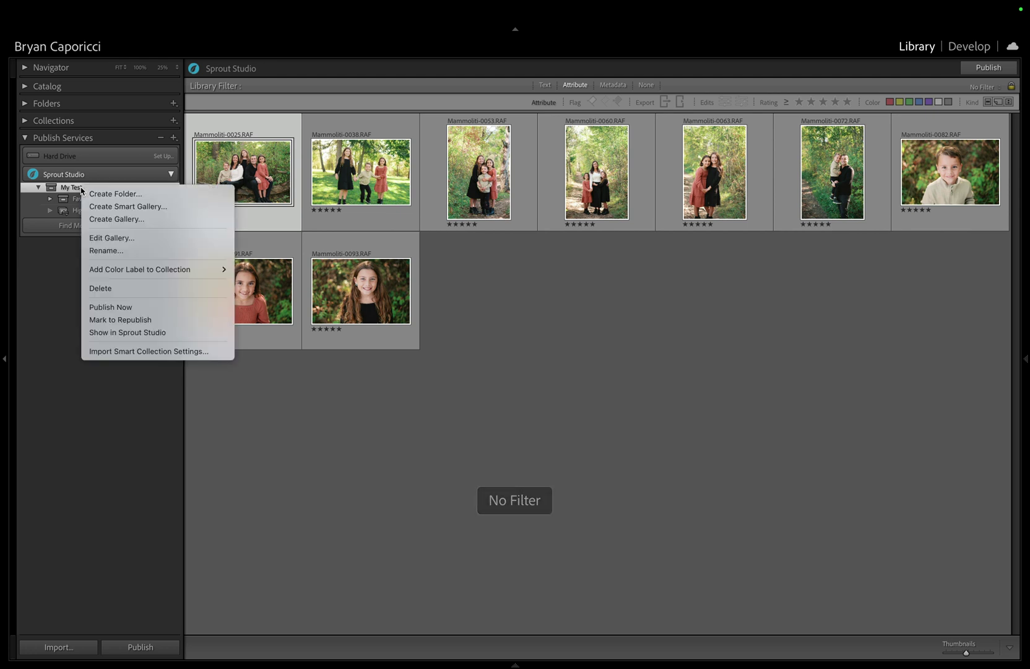
left_click(105, 239)
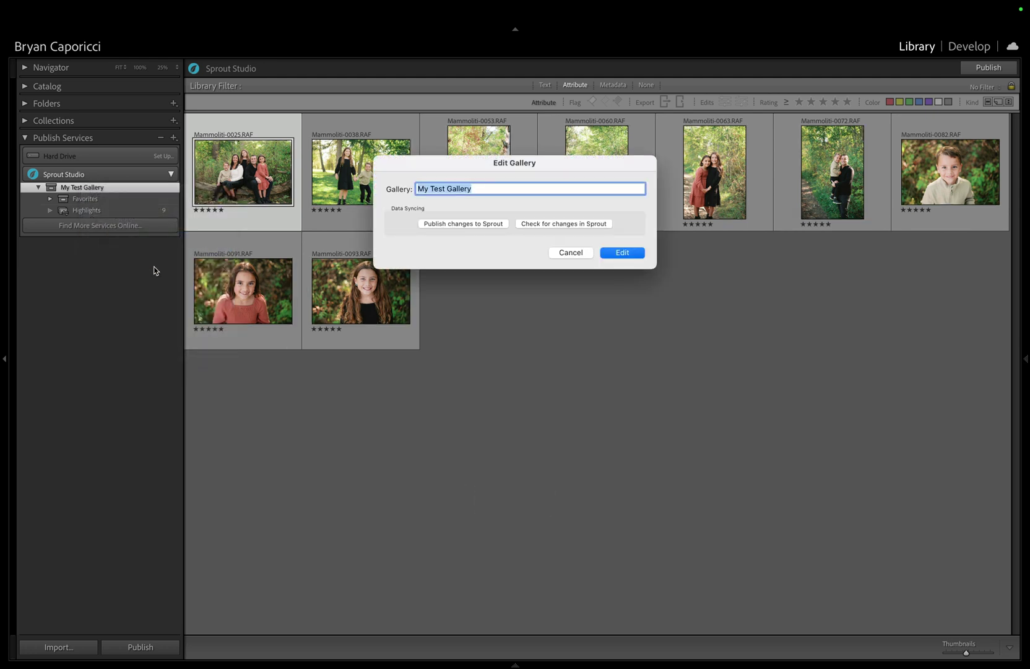
left_click(549, 228)
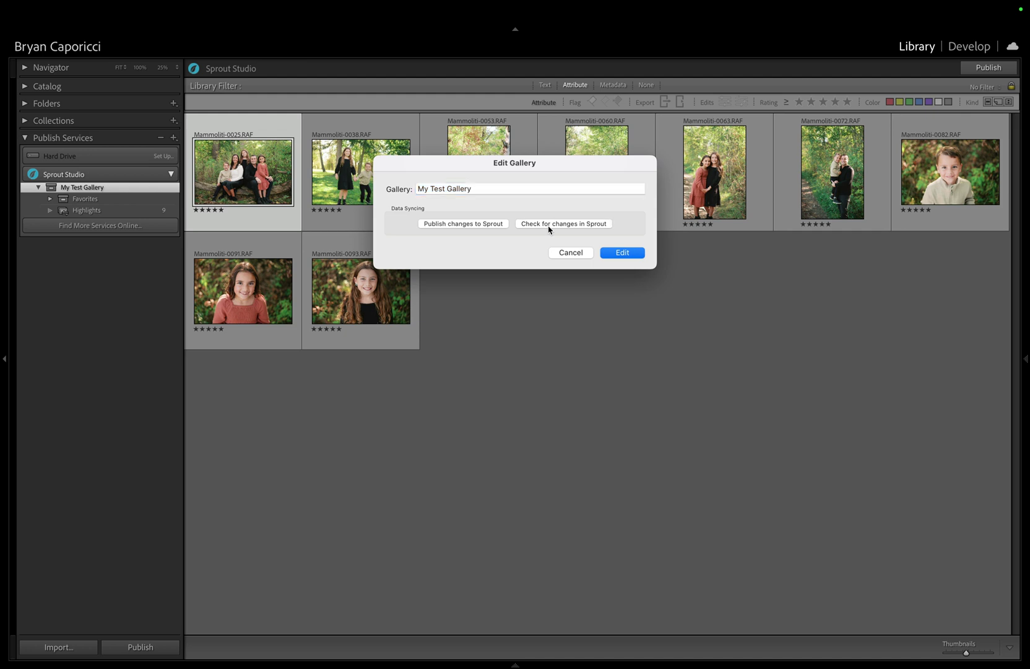
left_click(628, 254)
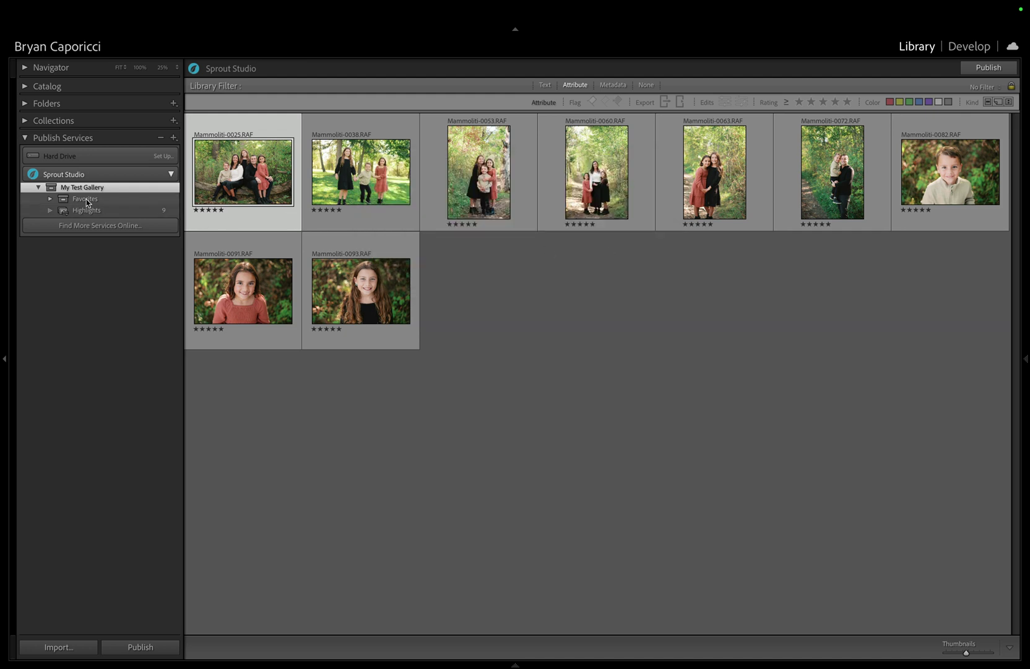
- Open the client's Favorites collection under My Test Gallery showing the three picks
left_click(51, 198)
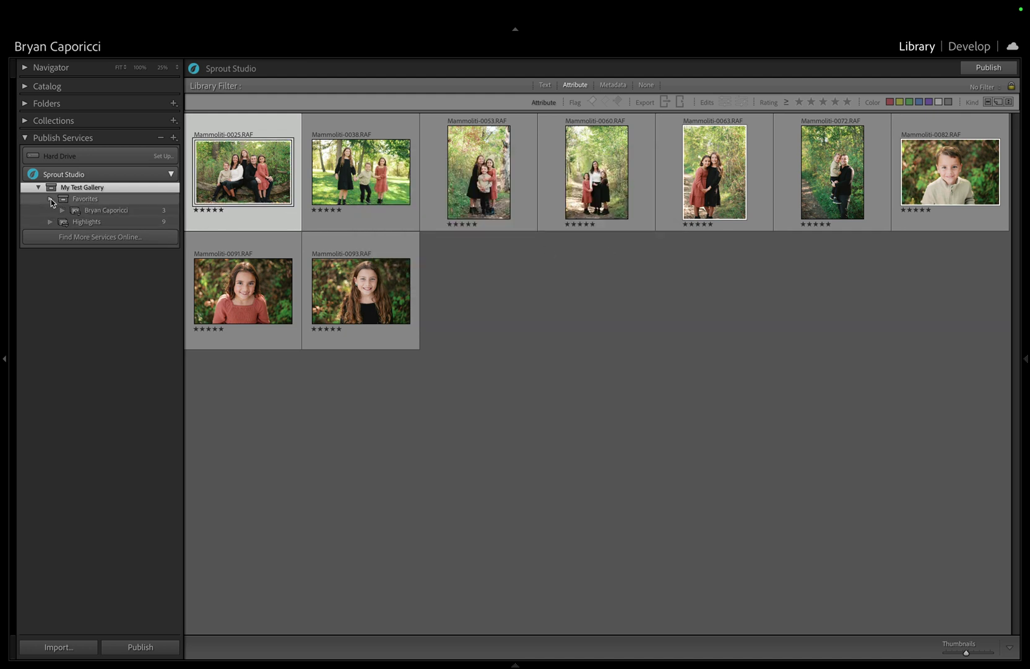
left_click(89, 211)
left_click(188, 237)
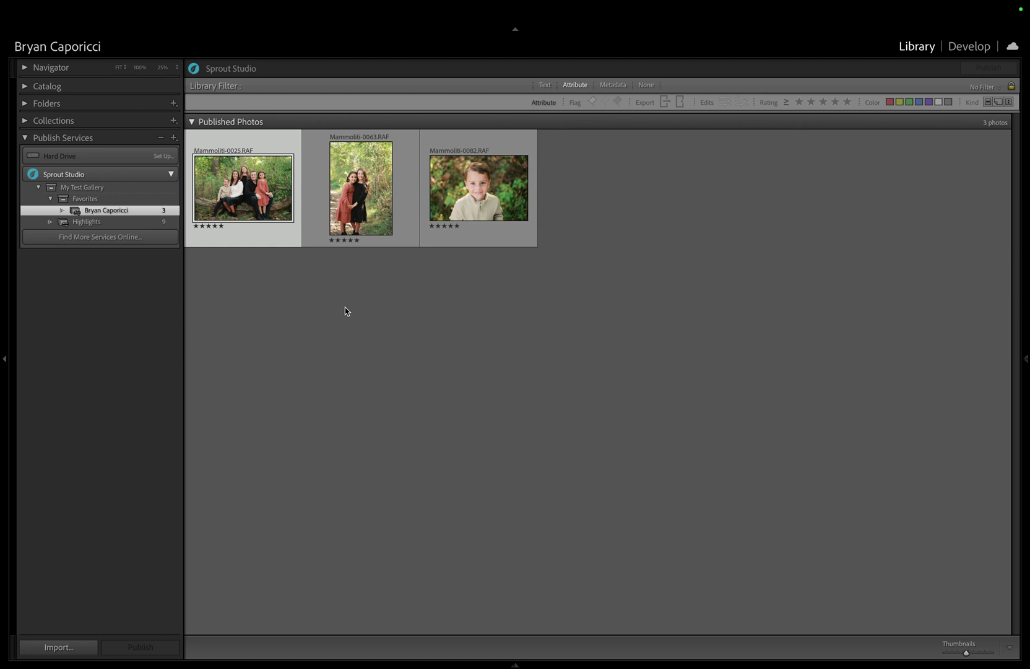
left_click(50, 199)
- In Sprout Studio, create a new gallery titled 'My Test Gallery #2'
key("ctrl+Left")
left_click(37, 216)
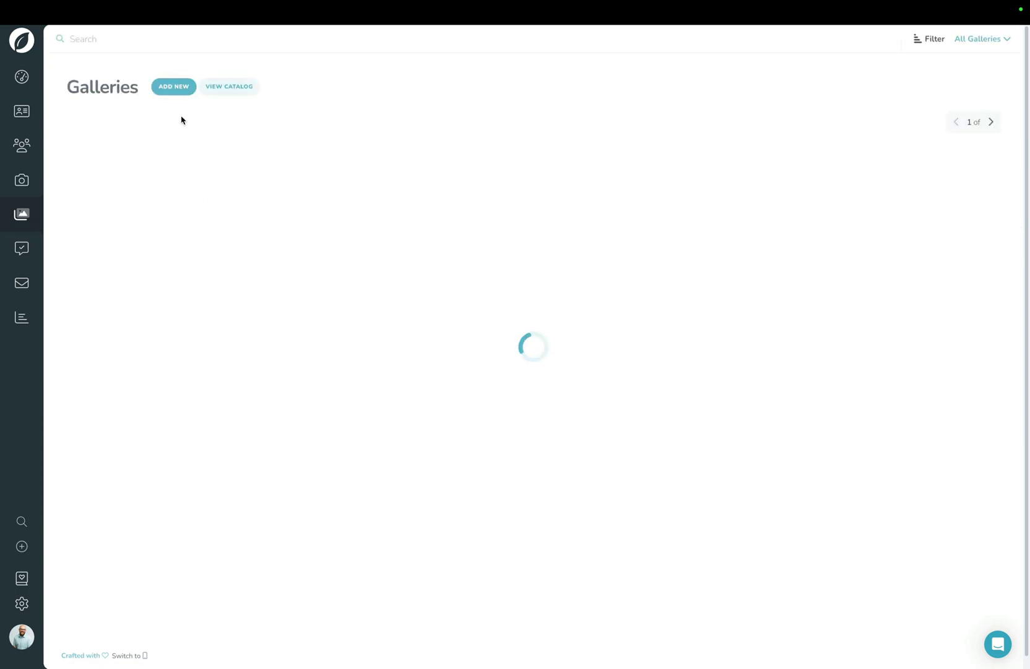
left_click(170, 90)
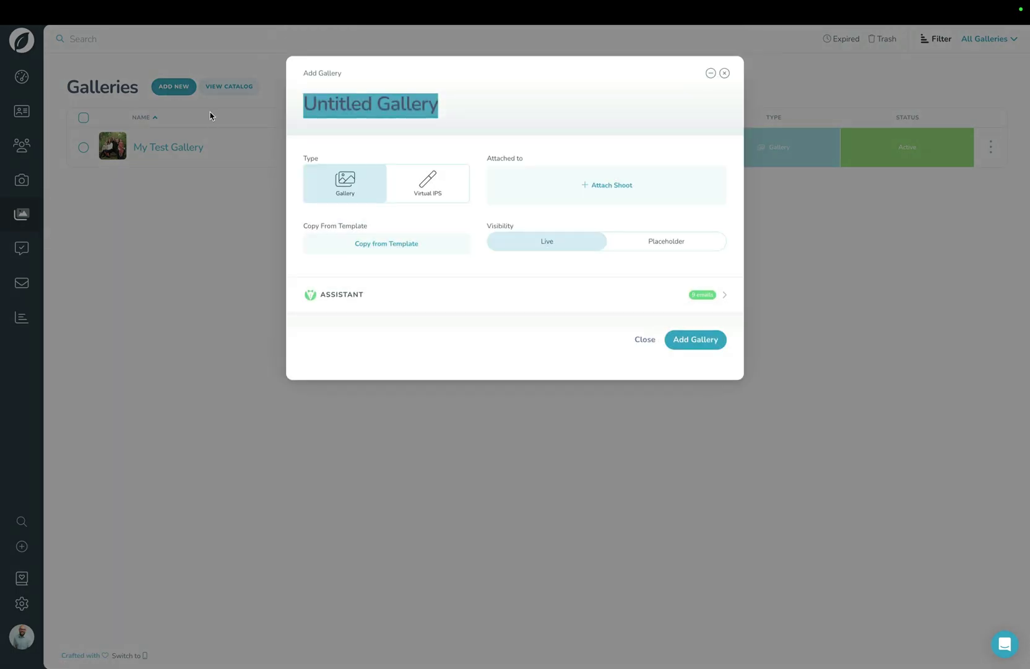
type("My Test Gallery #2")
left_click(698, 340)
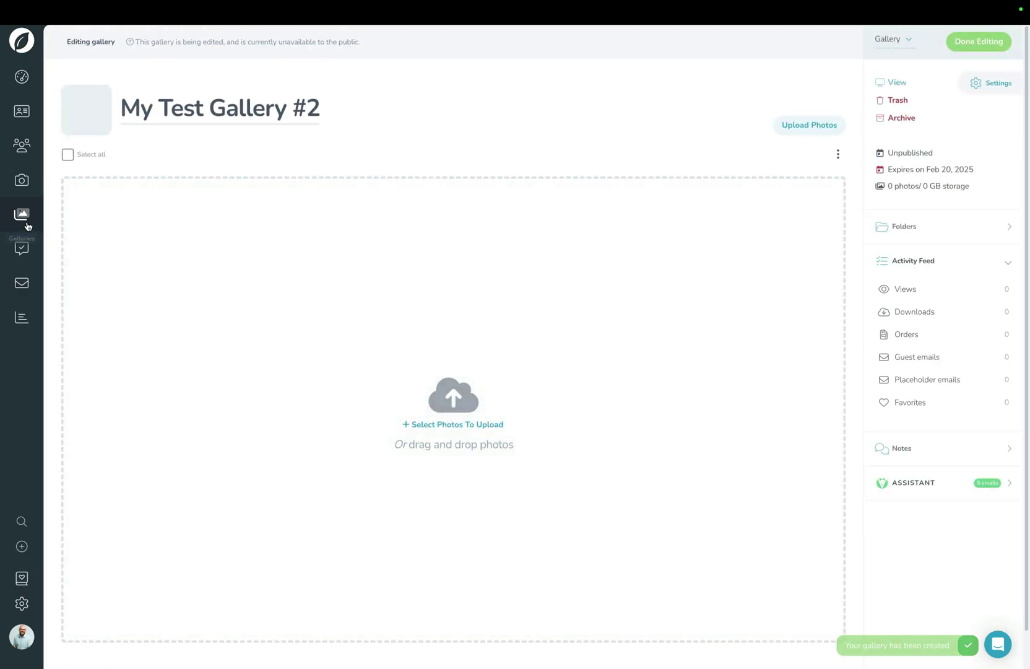
- Rename 'My Test Gallery' to 'My Test Gallery (RENAMED)' and return to the galleries list
left_click(27, 225)
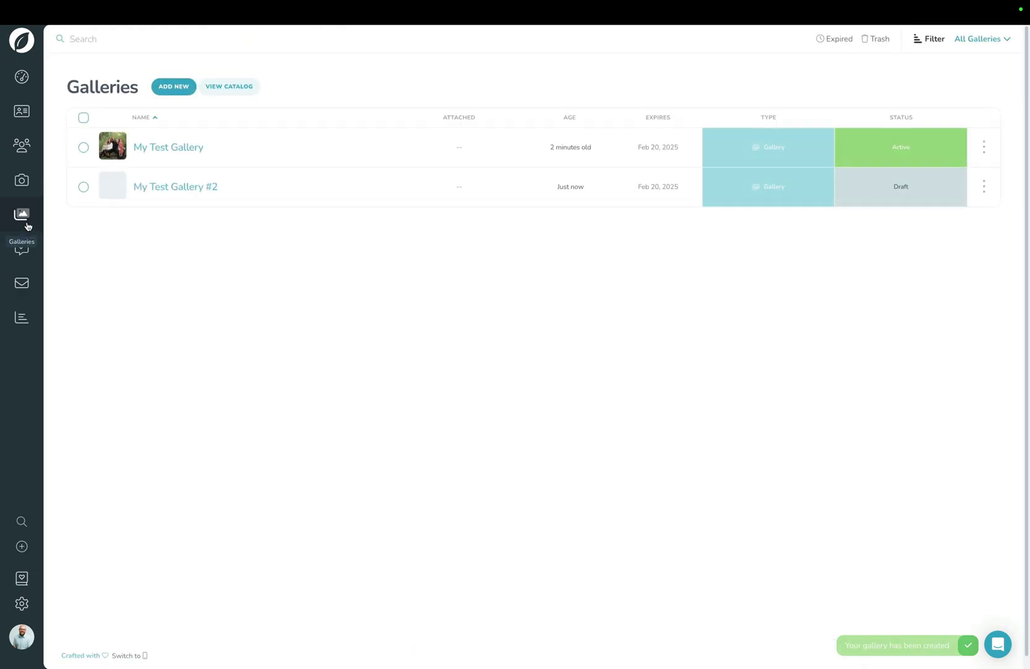
left_click(159, 155)
left_click(250, 77)
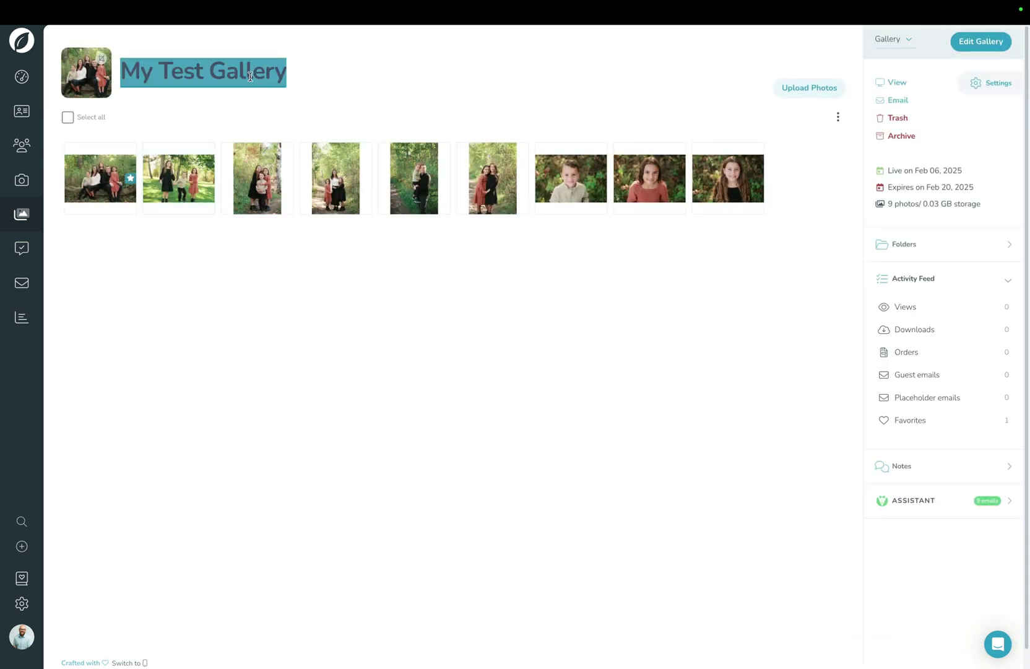
type("(RENAMED)")
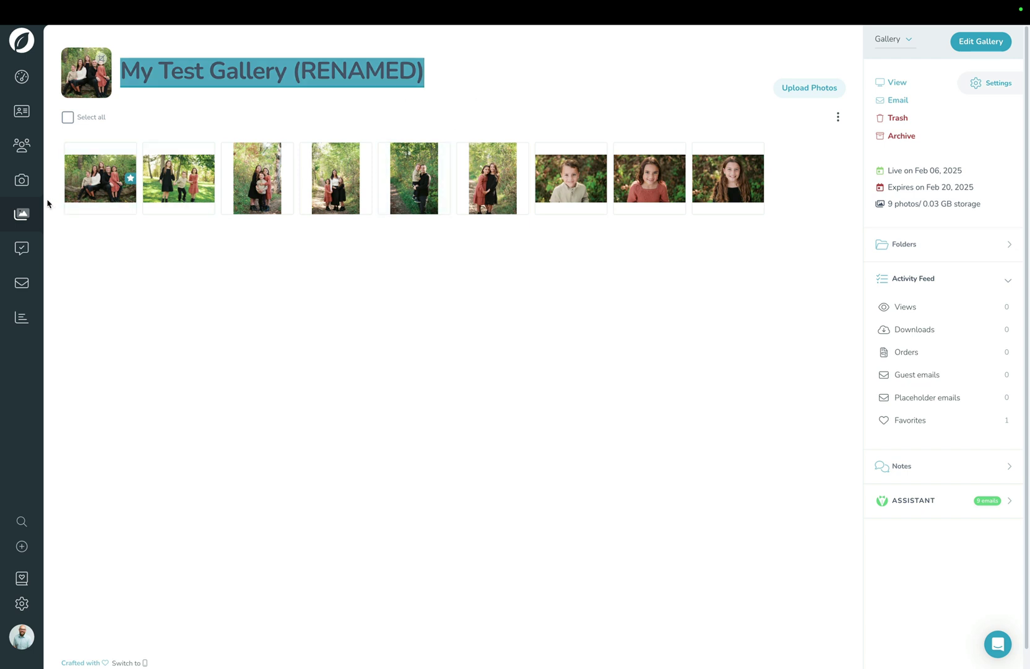
left_click(21, 213)
left_click(167, 149)
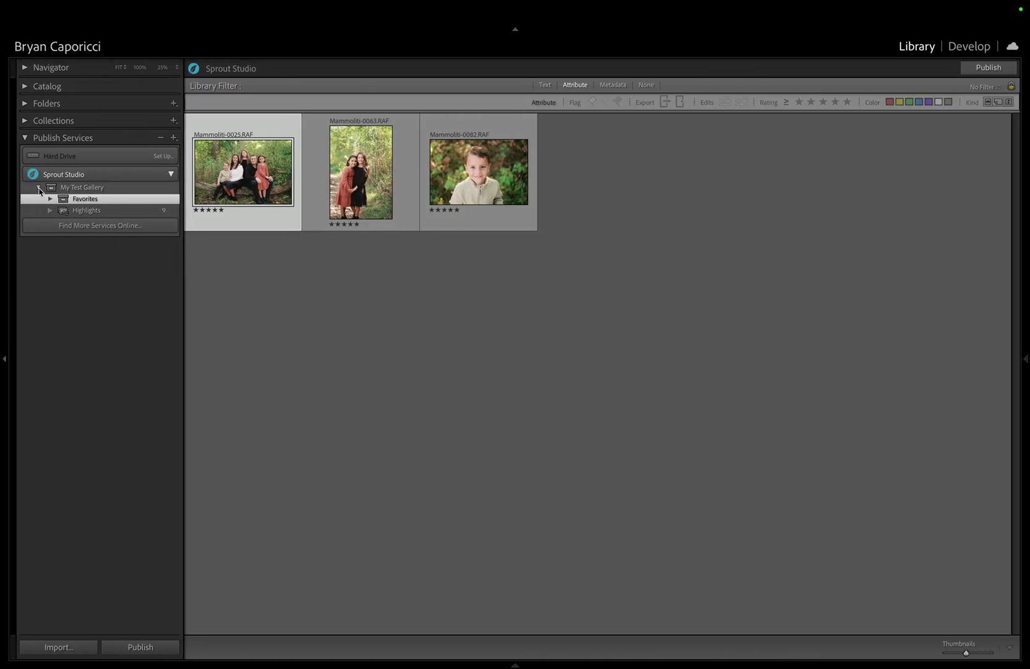
- Open the Sprout Sync Center from the Sprout Studio service settings, leaving My Test Gallery #2 unmarked
left_click(81, 188)
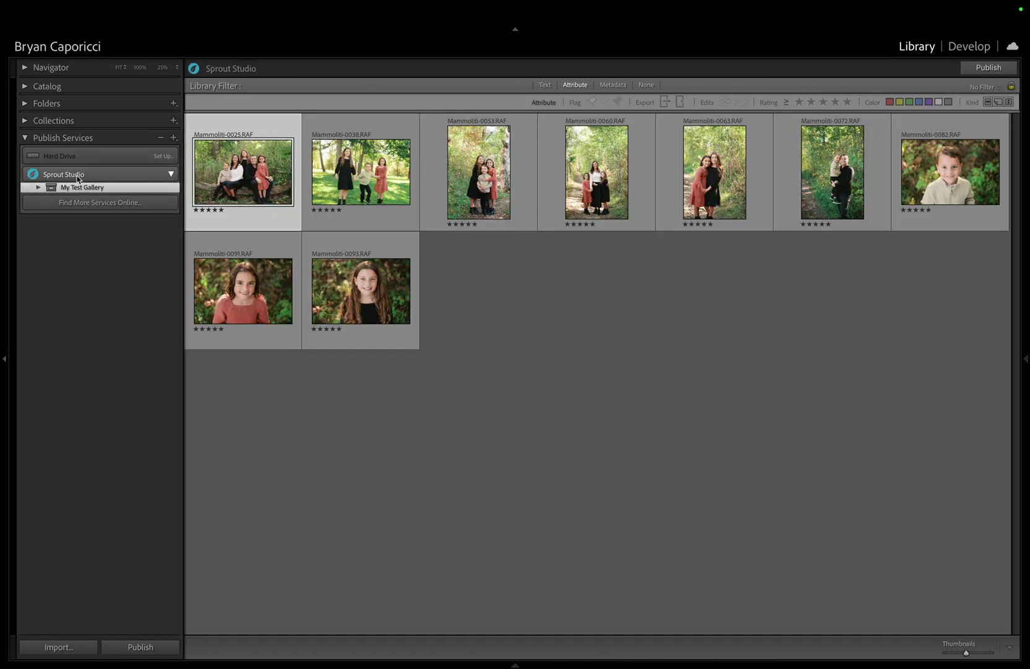
right_click(77, 178)
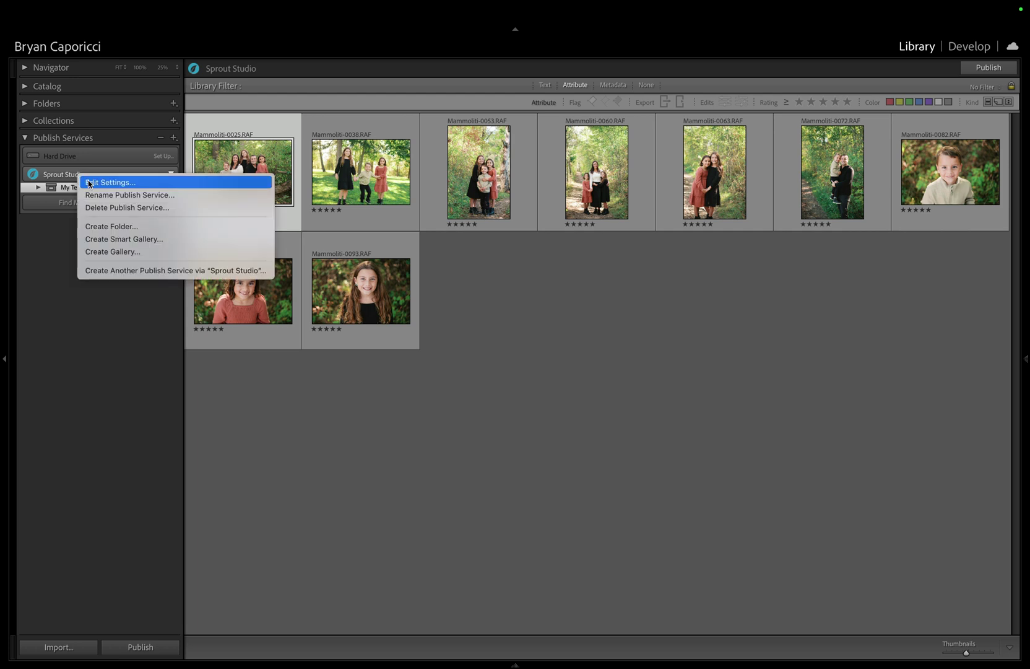
left_click(89, 184)
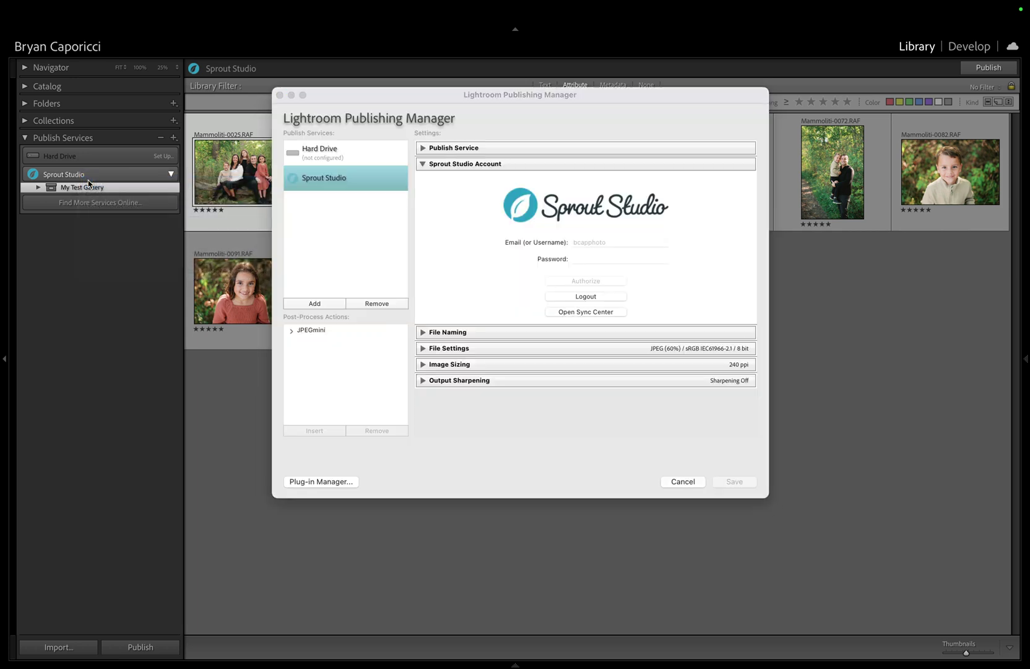
left_click(576, 313)
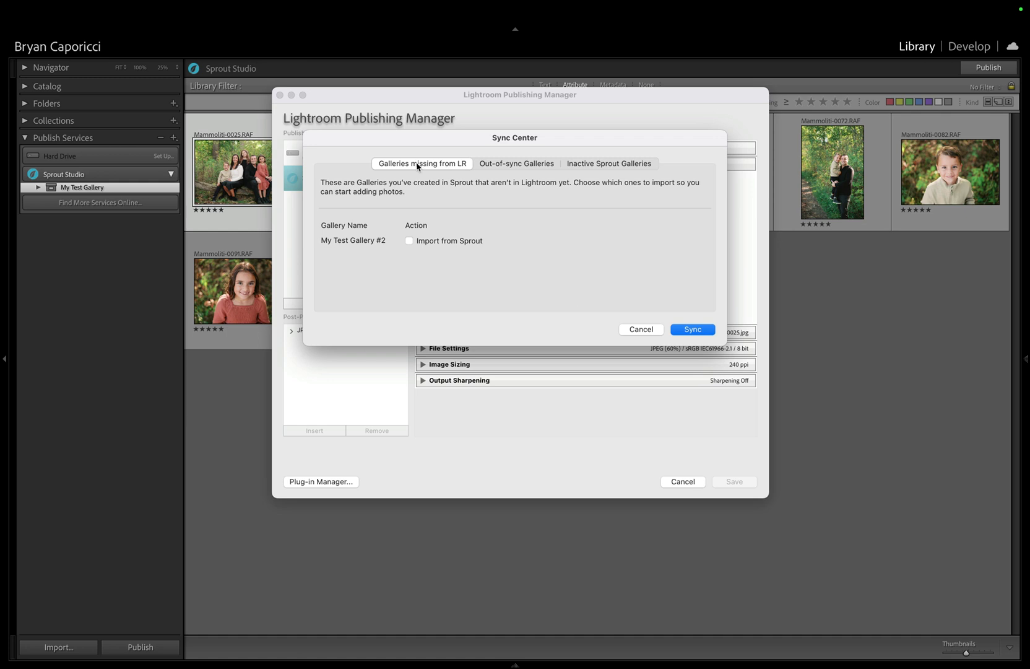
left_click(409, 240)
left_click(425, 242)
- Sync the renamed gallery from Sprout and import My Test Gallery #2, including inactive galleries
left_click(524, 166)
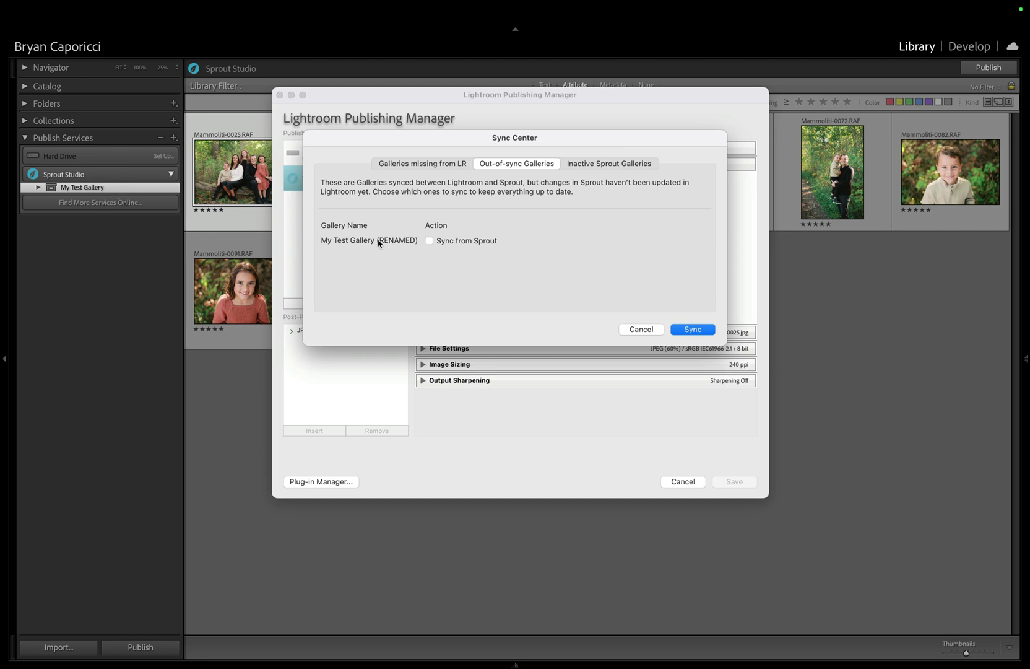
left_click(429, 240)
left_click(441, 166)
left_click(432, 240)
left_click(634, 164)
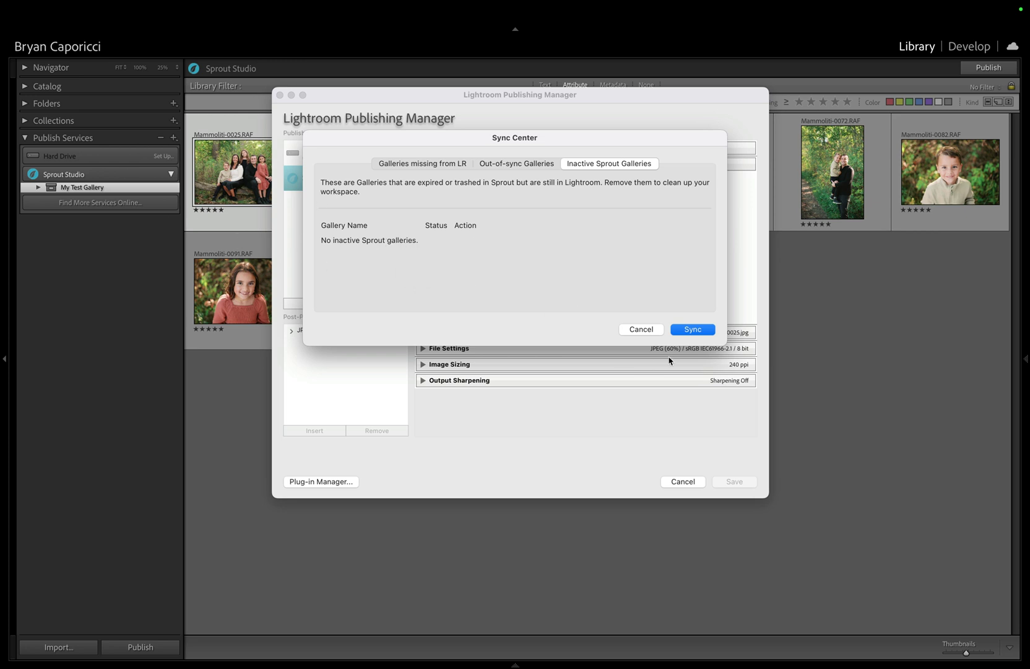
left_click(689, 330)
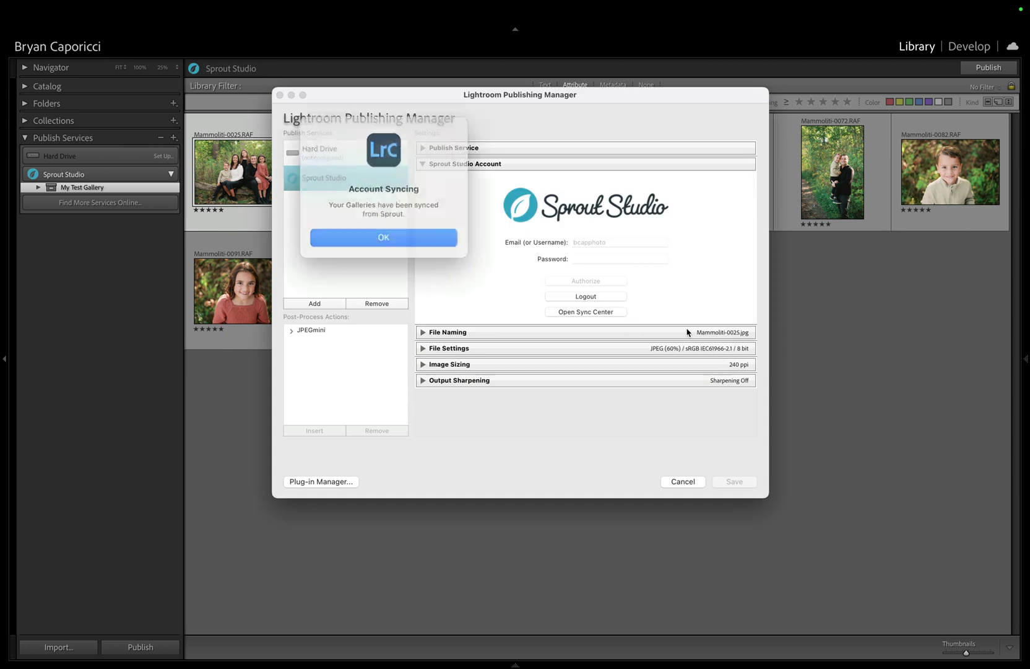
- Close the sync dialogs, then view empty My Test Gallery #2 and the renamed gallery's nine photos
left_click(361, 233)
left_click(686, 482)
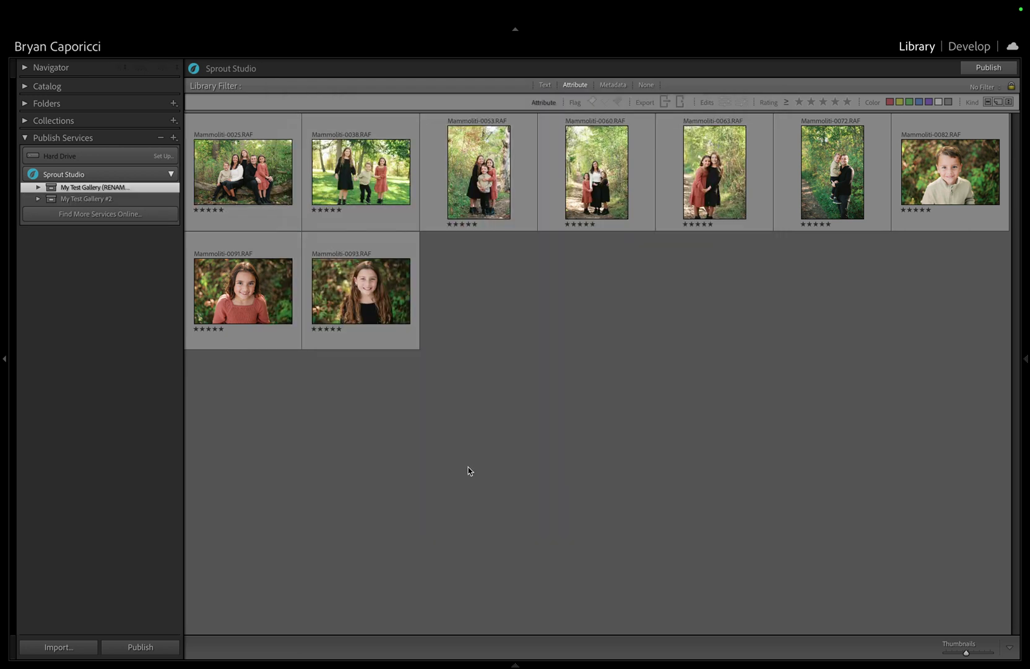
left_click(100, 200)
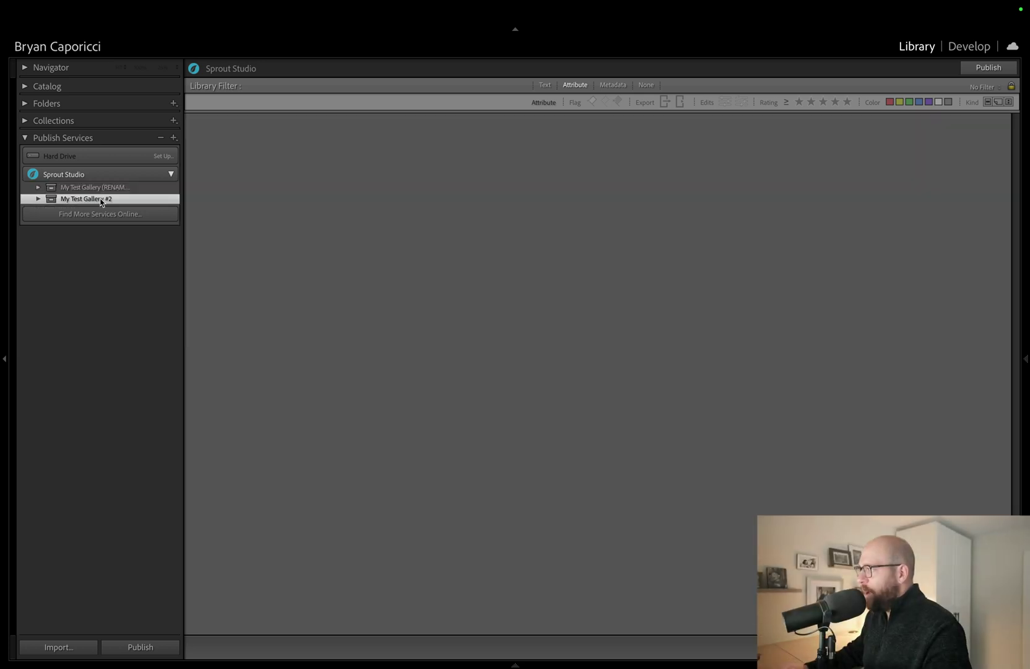
left_click(103, 187)
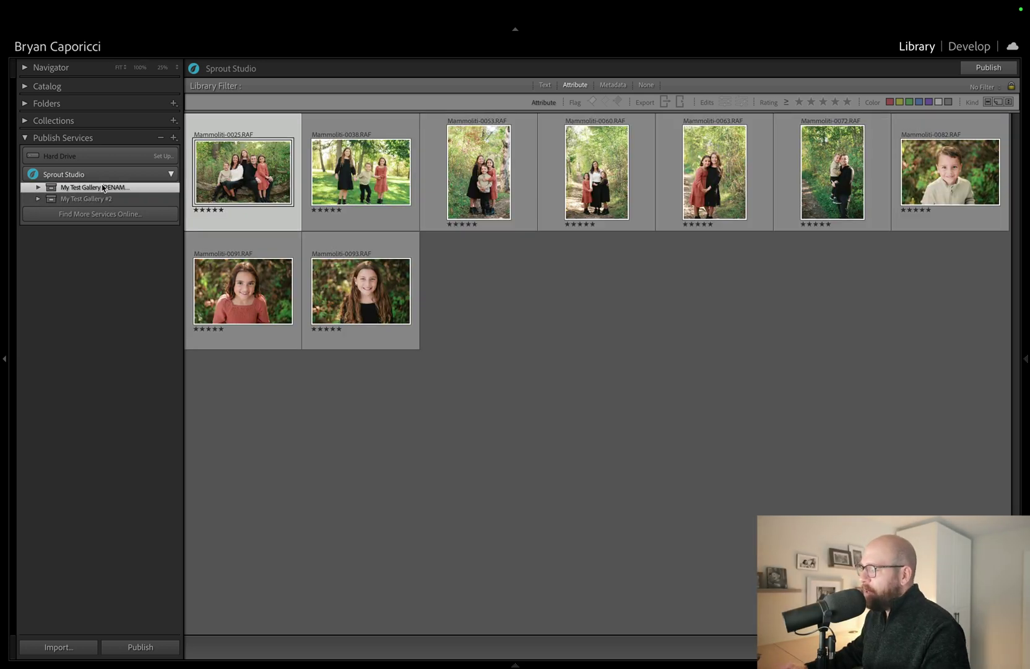